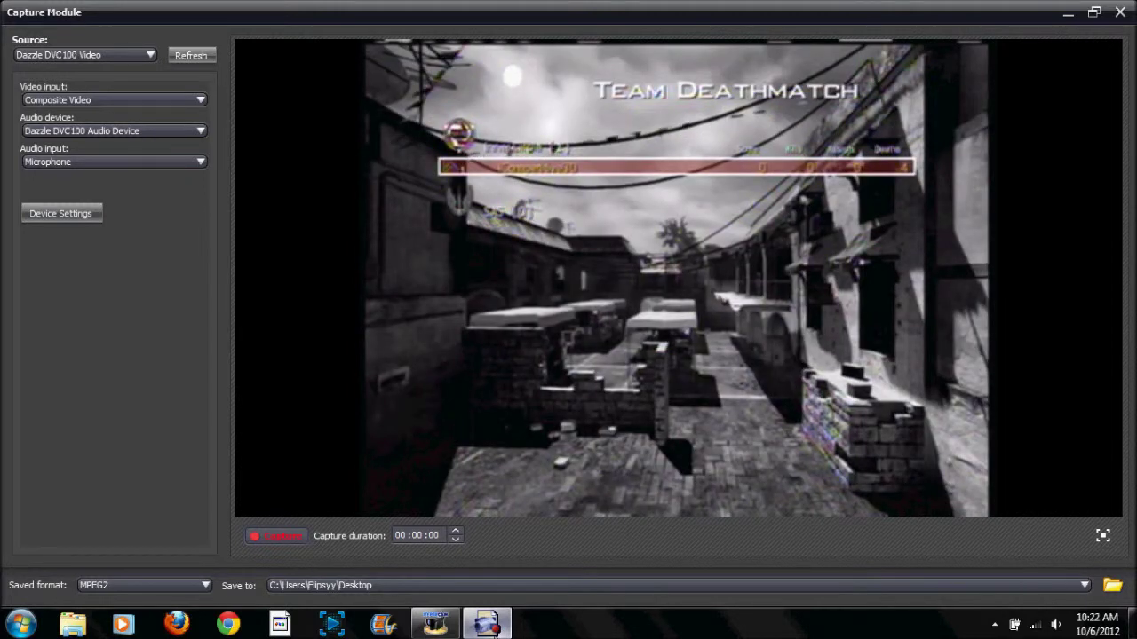
# Scan and fix Removable Disk (E:), then clear the AutoPlay and Capture Module windows from the desktop
pyautogui.press('XF86AudioRaiseVolume')
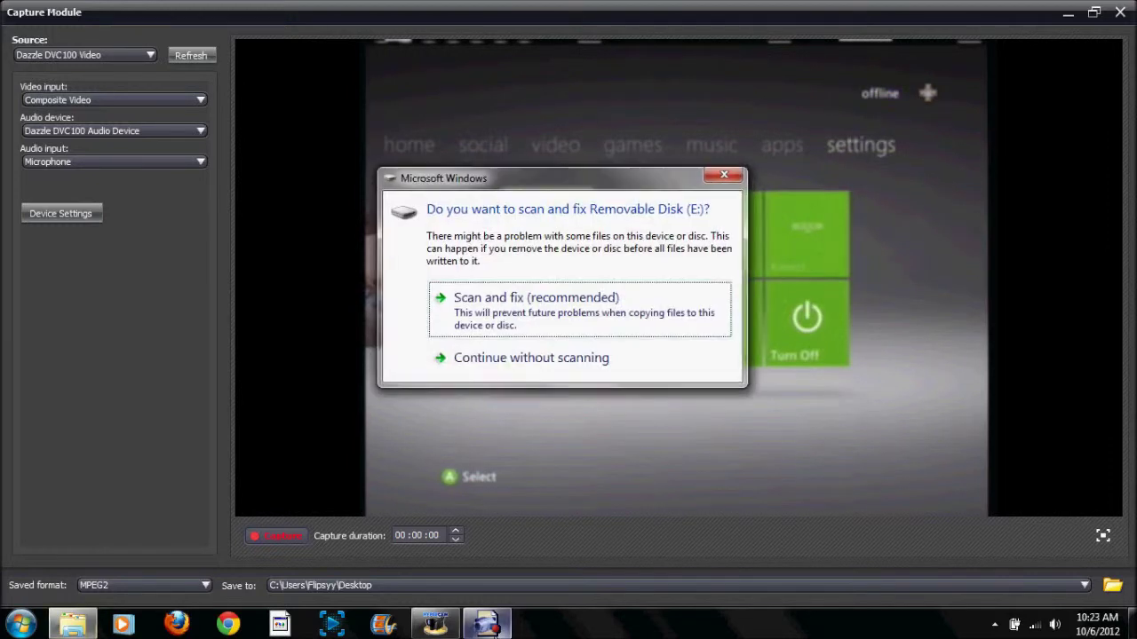
pyautogui.click(583, 311)
pyautogui.click(577, 373)
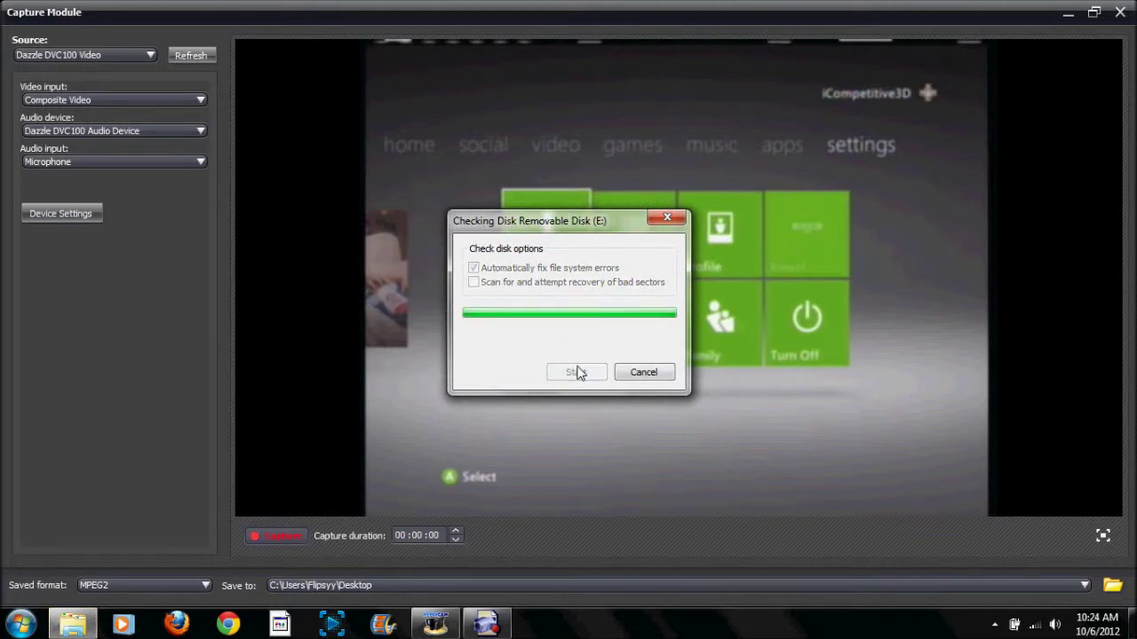
pyautogui.click(667, 217)
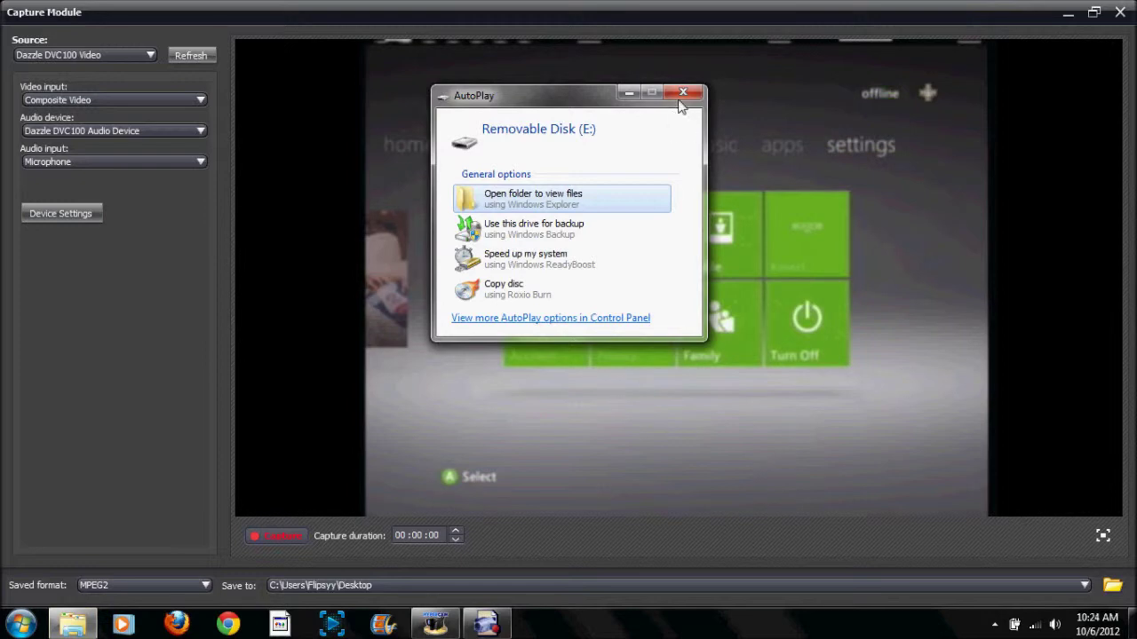
pyautogui.click(683, 92)
pyautogui.click(1061, 18)
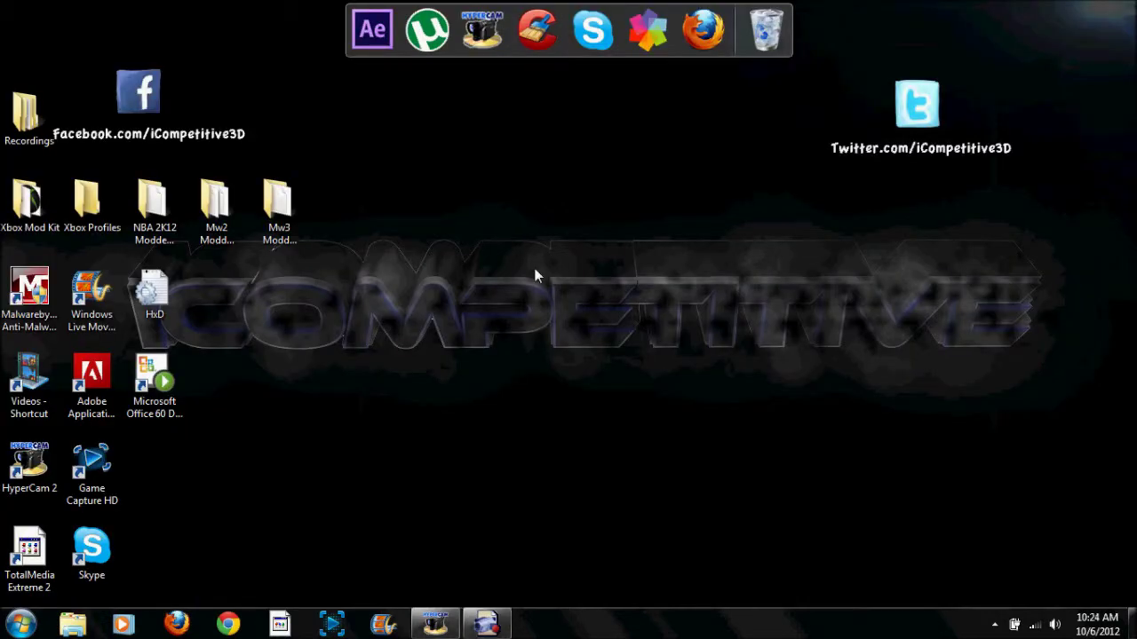
# Launch Horizon from the Xbox Mod Kit folder on the desktop and close the folder window
pyautogui.doubleClick(26, 204)
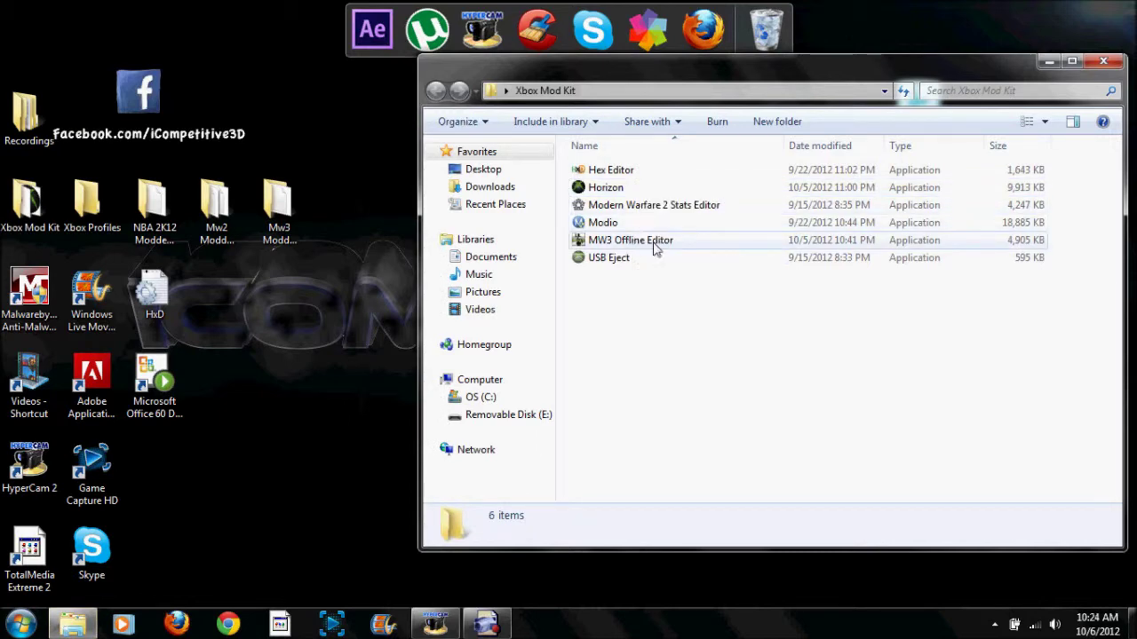
pyautogui.doubleClick(605, 189)
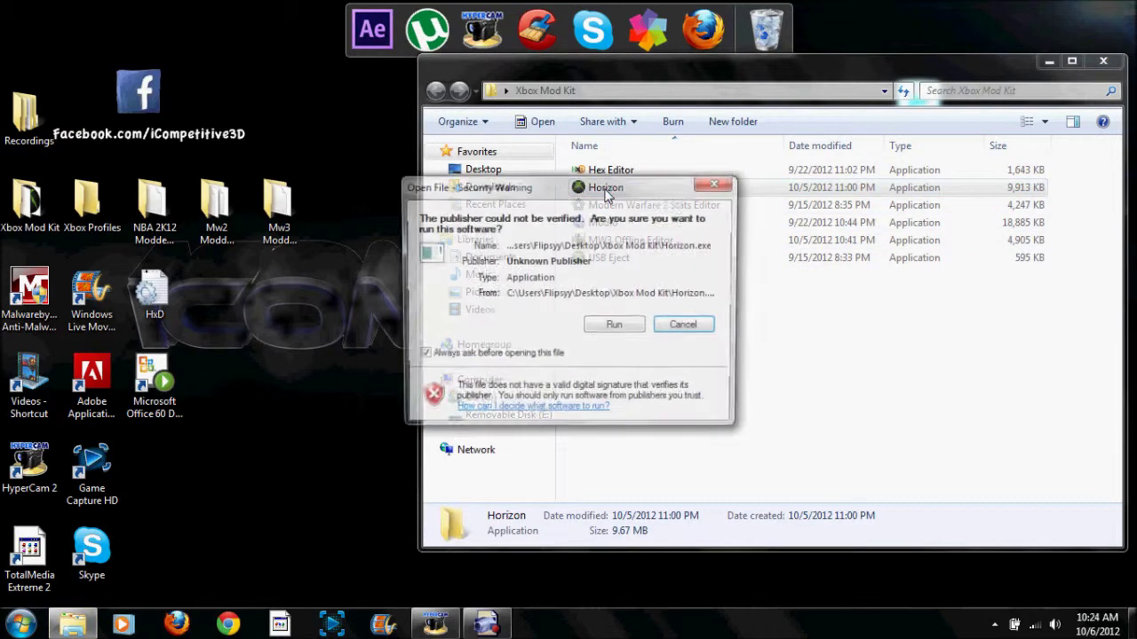
pyautogui.click(615, 327)
pyautogui.click(1103, 61)
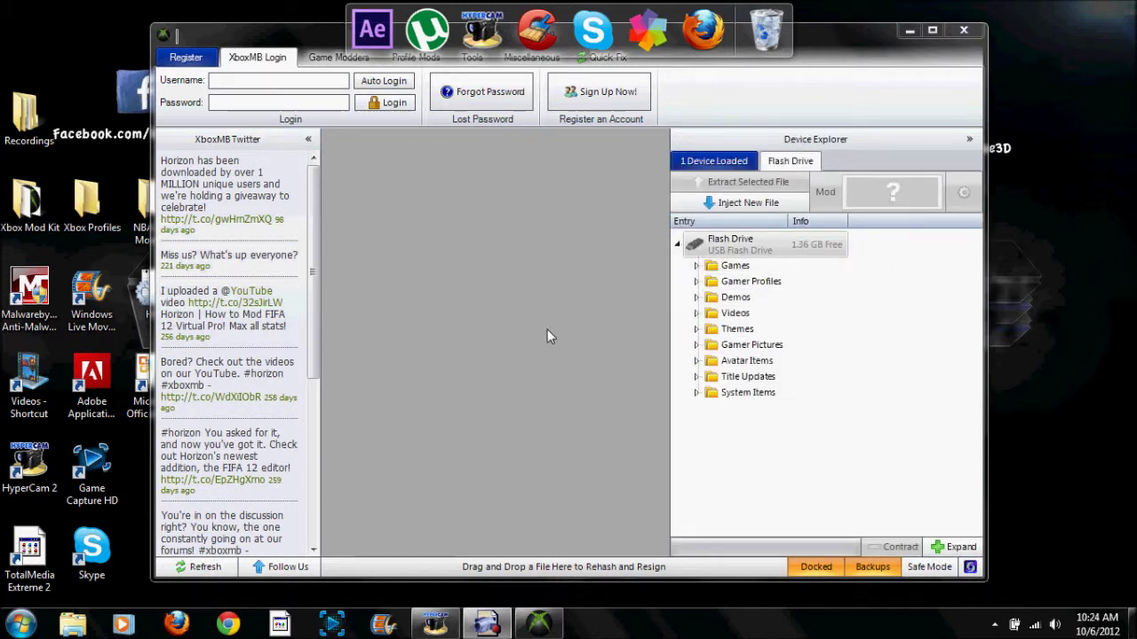
# Open the Modern Warfare 3 multiplayer progress save from the Games folder of the flash drive
pyautogui.click(697, 267)
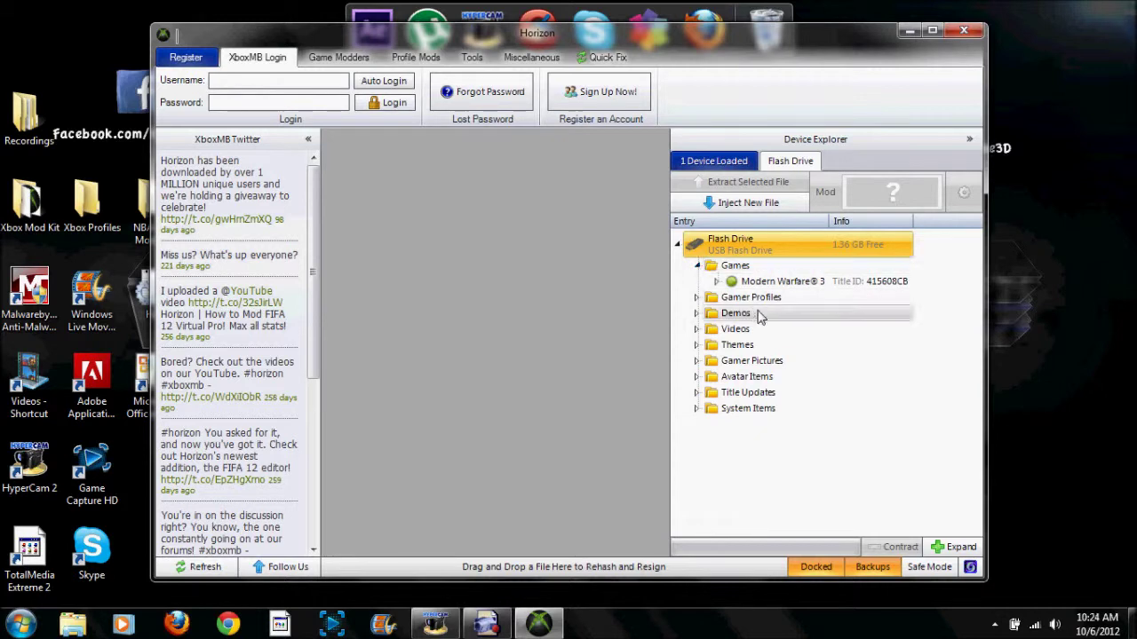
pyautogui.doubleClick(771, 282)
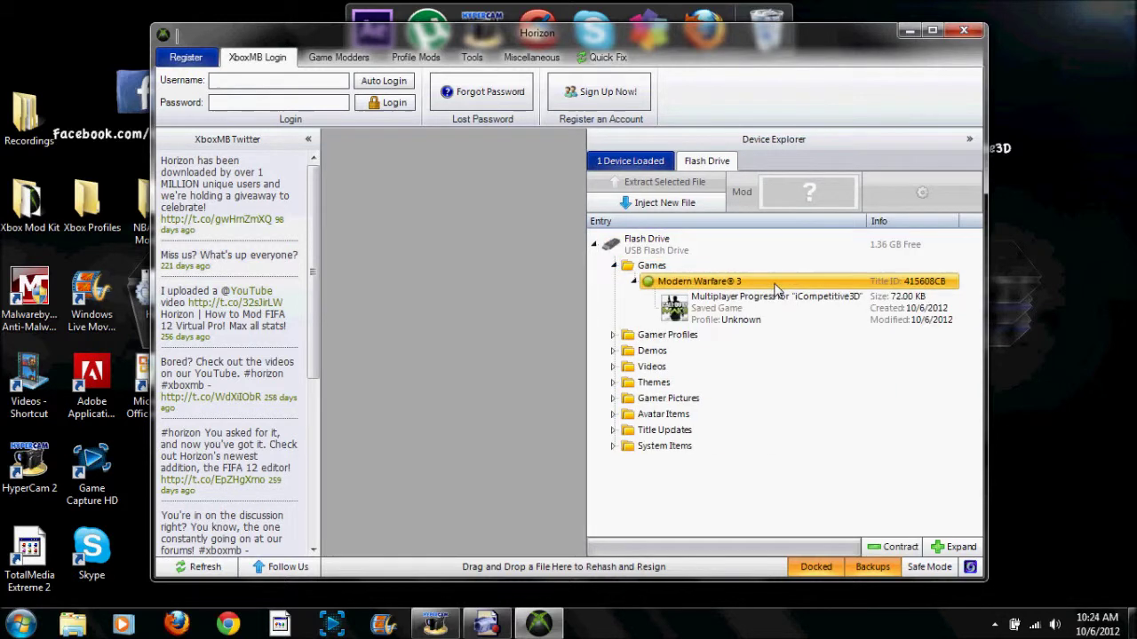
pyautogui.click(746, 304)
pyautogui.doubleClick(666, 303)
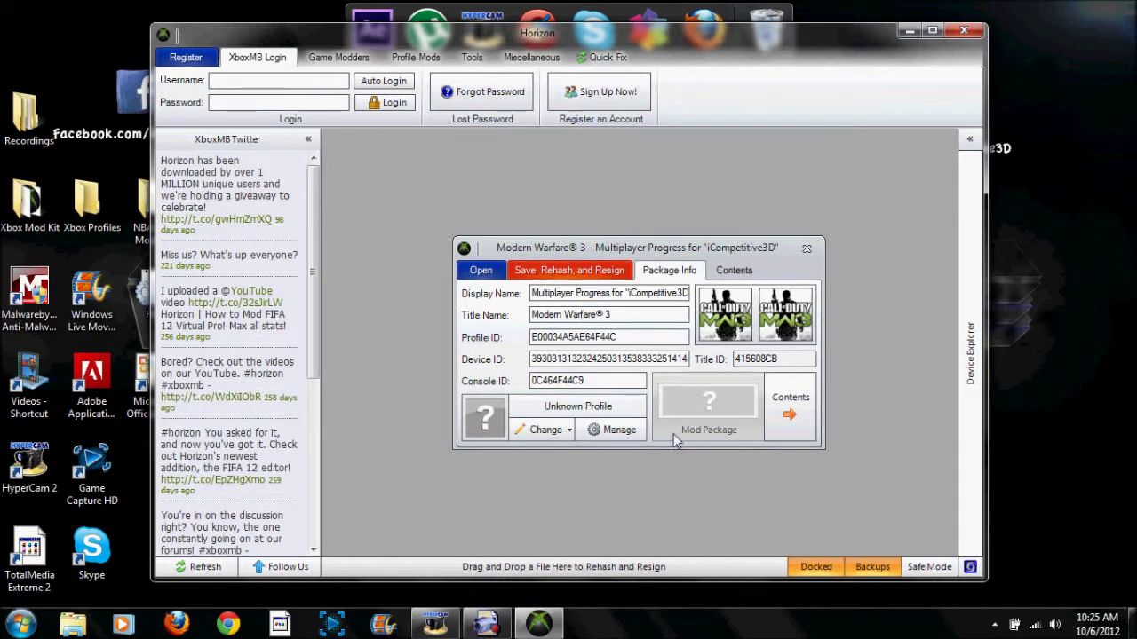
# Extract the mpdata file from the save package's contents to the Desktop and minimize Horizon
pyautogui.click(778, 434)
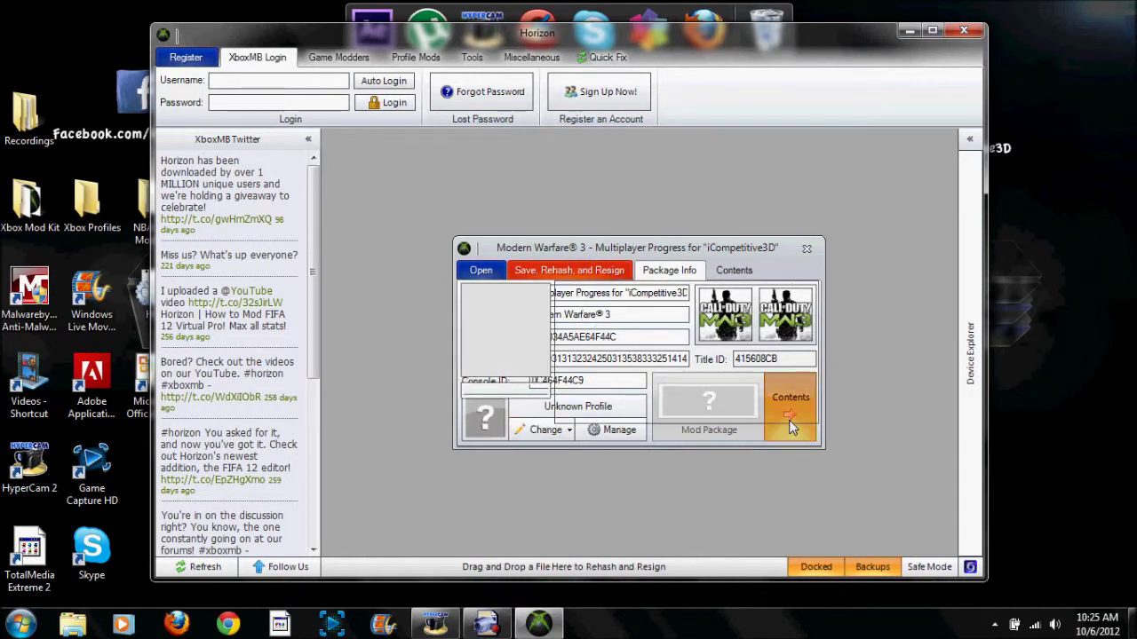
pyautogui.click(645, 309)
pyautogui.rightClick(645, 309)
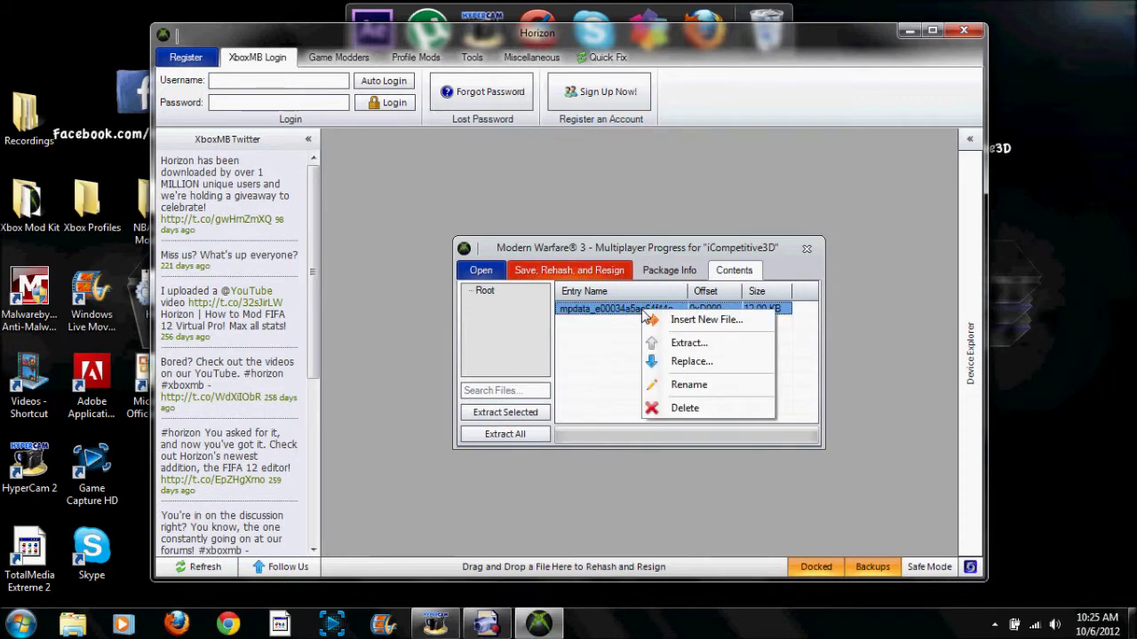
pyautogui.click(665, 344)
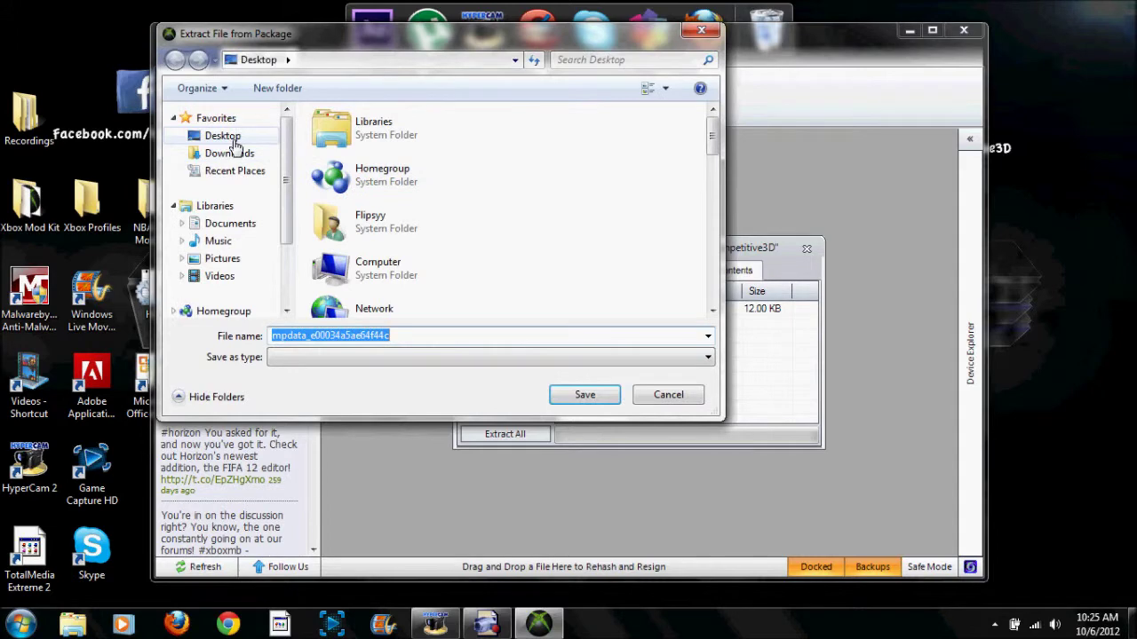
pyautogui.click(602, 397)
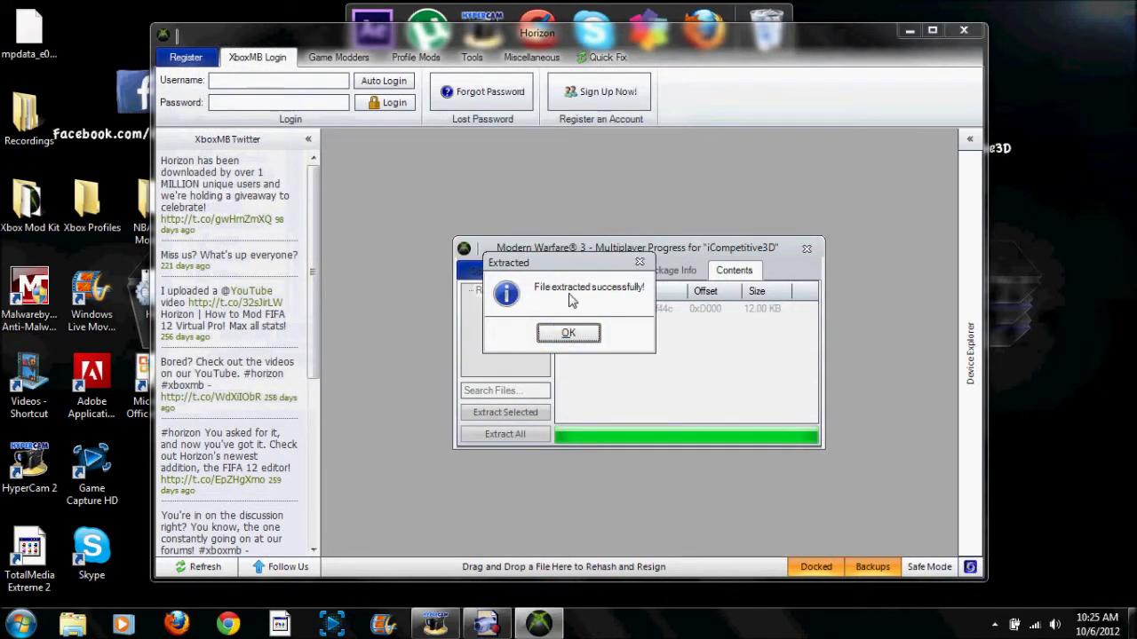
pyautogui.click(578, 336)
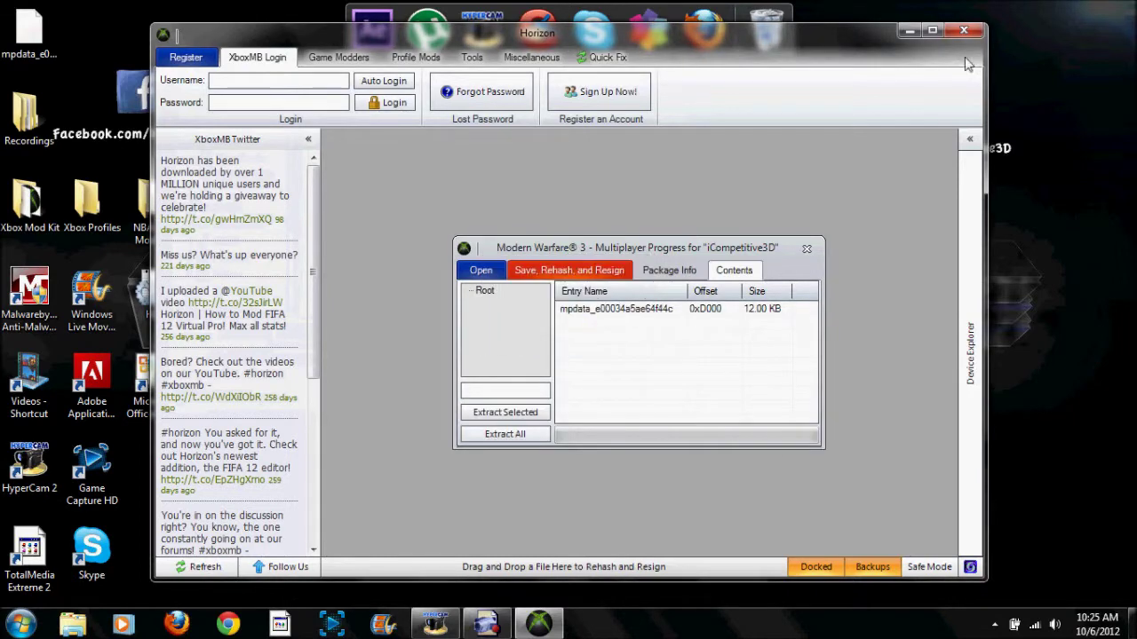
pyautogui.click(908, 32)
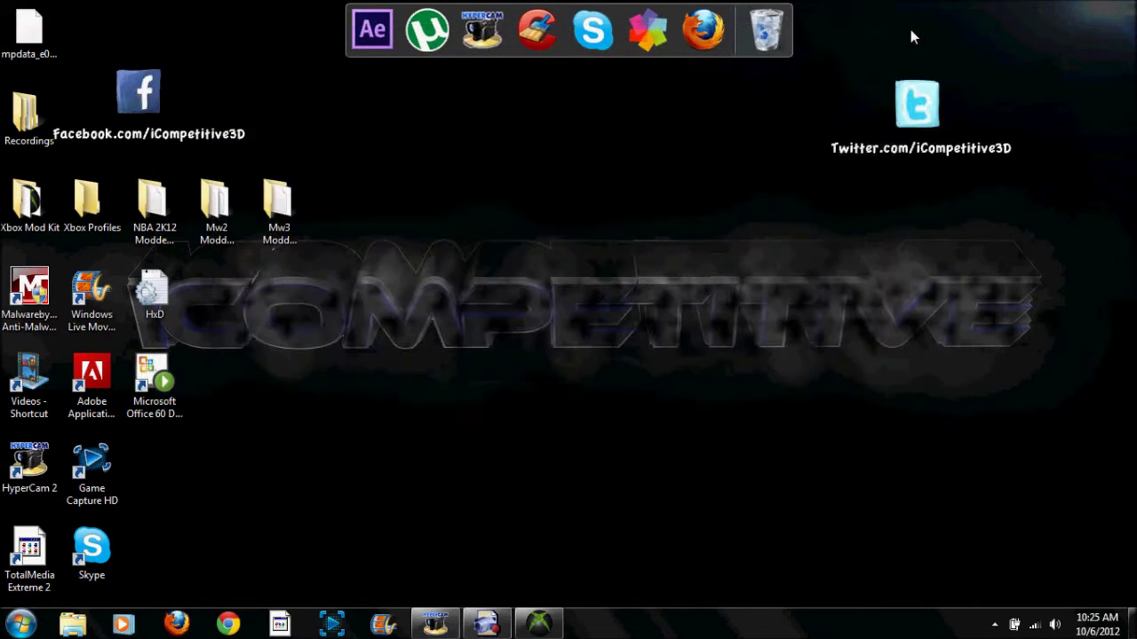
# Launch MW3 Offline Editor from the Xbox Mod Kit folder, close the folder and move the editor toward the screen's center
pyautogui.doubleClick(27, 229)
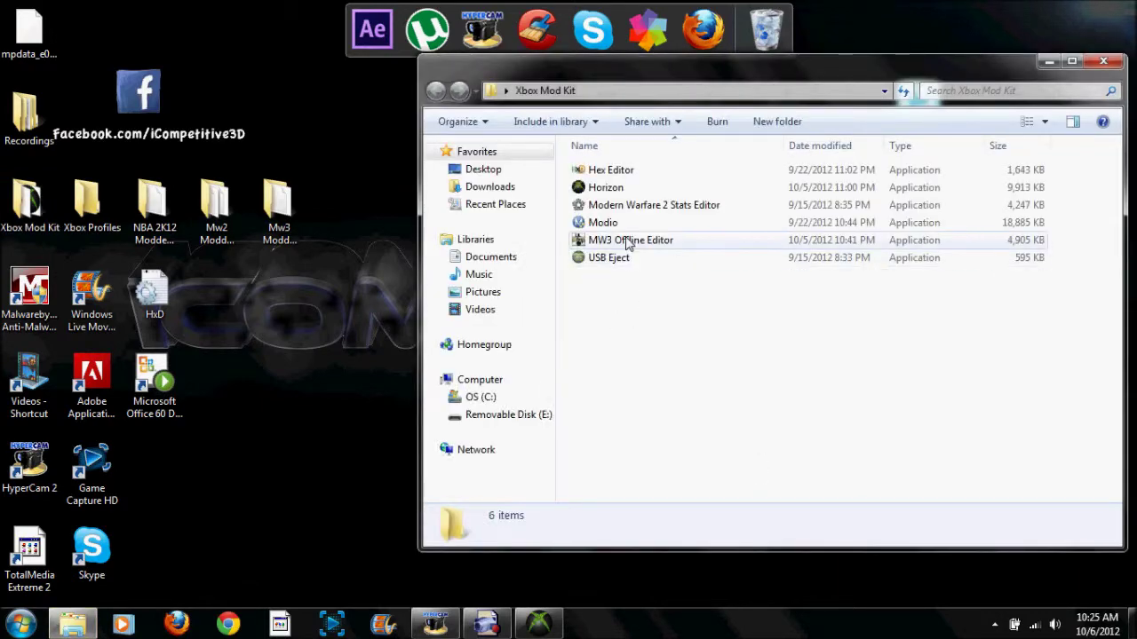
pyautogui.click(628, 241)
pyautogui.doubleClick(628, 241)
pyautogui.click(619, 331)
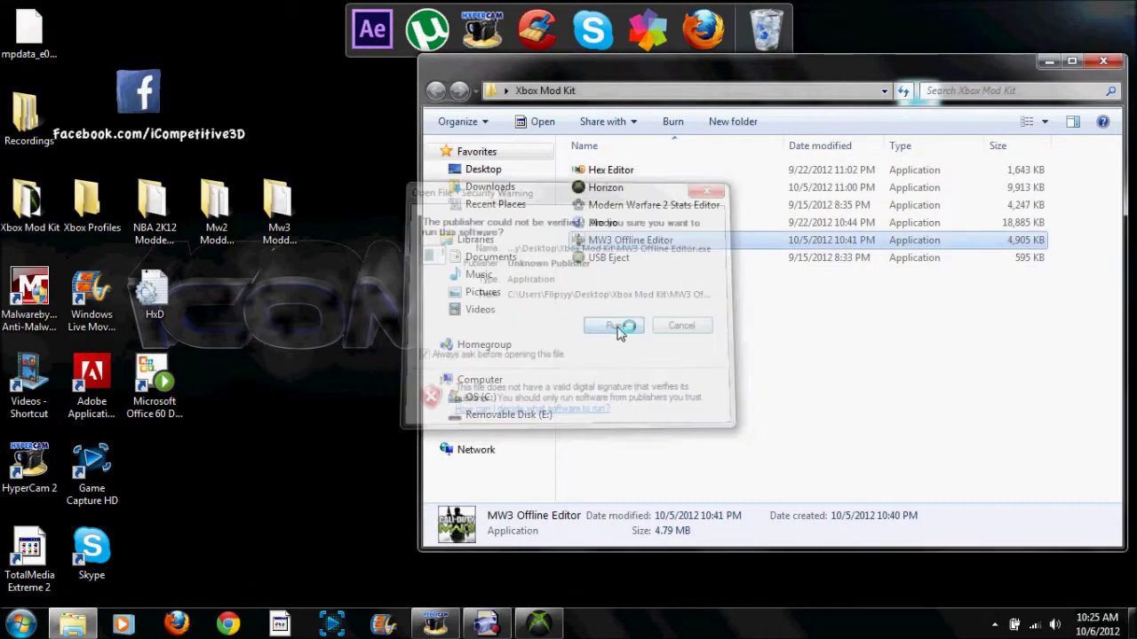
pyautogui.click(1110, 63)
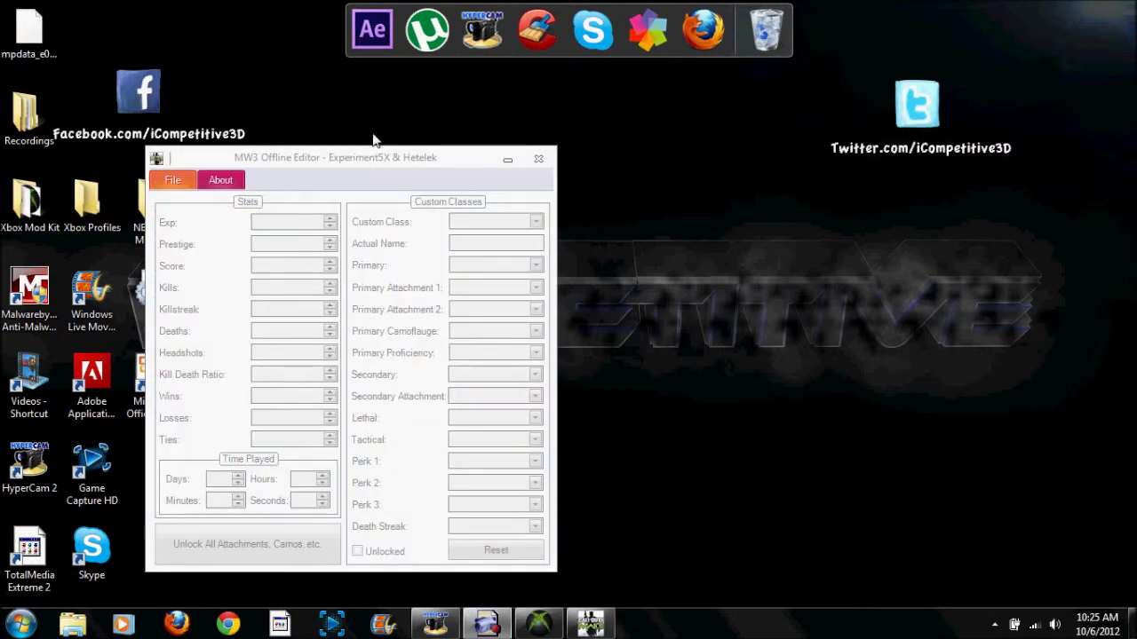
pyautogui.moveTo(434, 165); pyautogui.dragTo(550, 138)
# Open the extracted mpdata file from the Desktop in MW3 Offline Editor
pyautogui.click(334, 158)
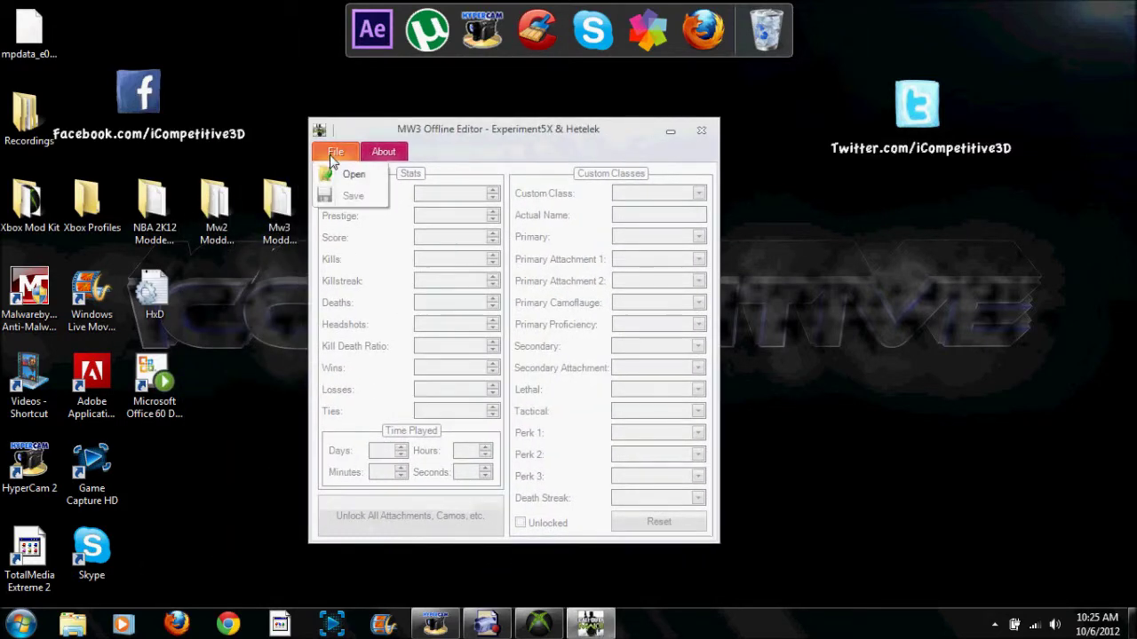
pyautogui.click(345, 176)
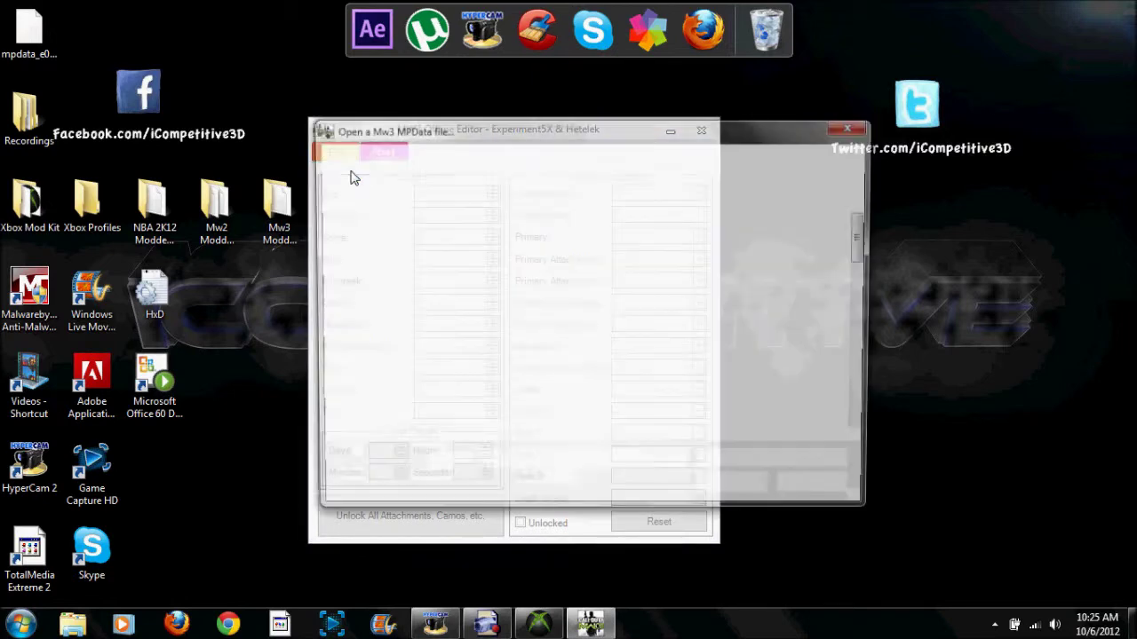
pyautogui.moveTo(864, 230); pyautogui.dragTo(868, 404)
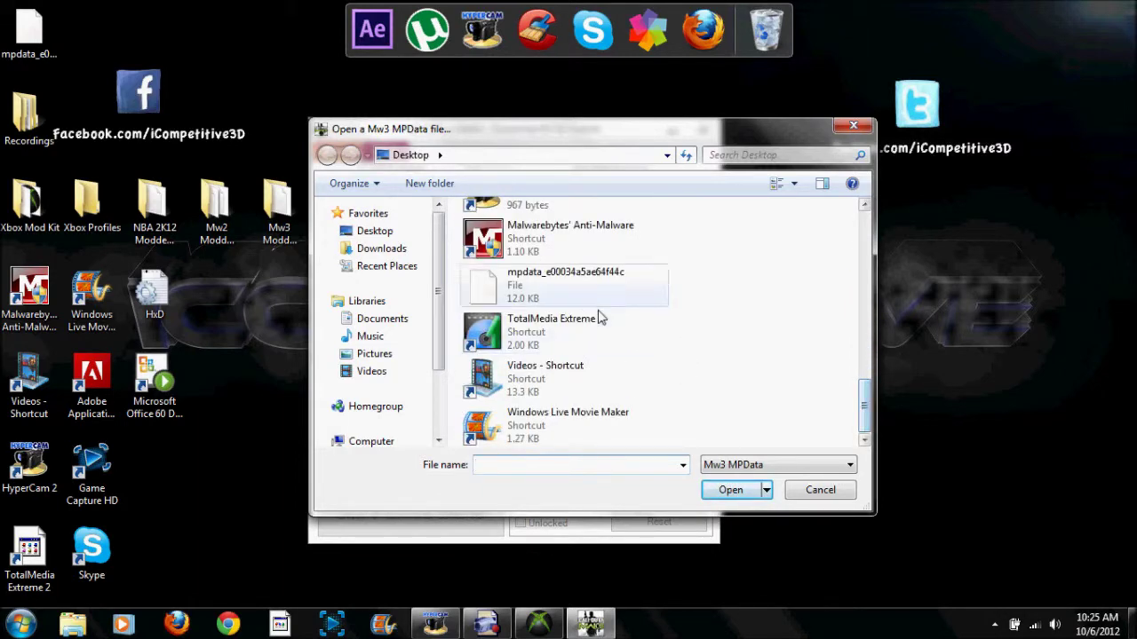
pyautogui.click(550, 284)
pyautogui.click(710, 494)
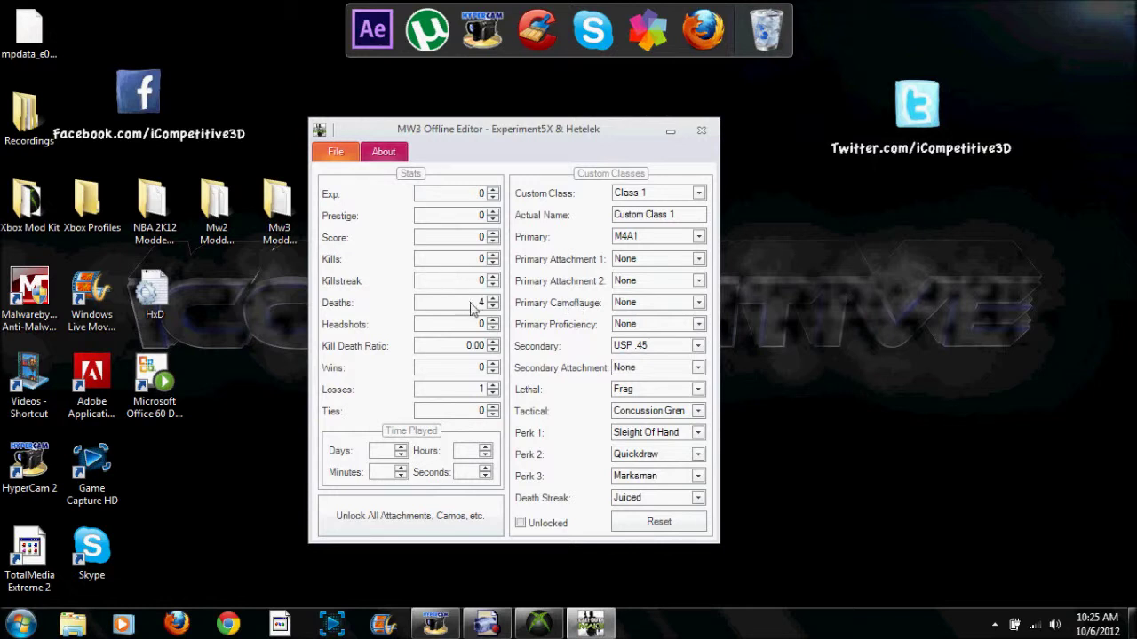
# Set Exp to 999999999 and Prestige to 15
pyautogui.click(491, 386)
pyautogui.write('999999999')
pyautogui.doubleClick(484, 197)
pyautogui.doubleClick(482, 215)
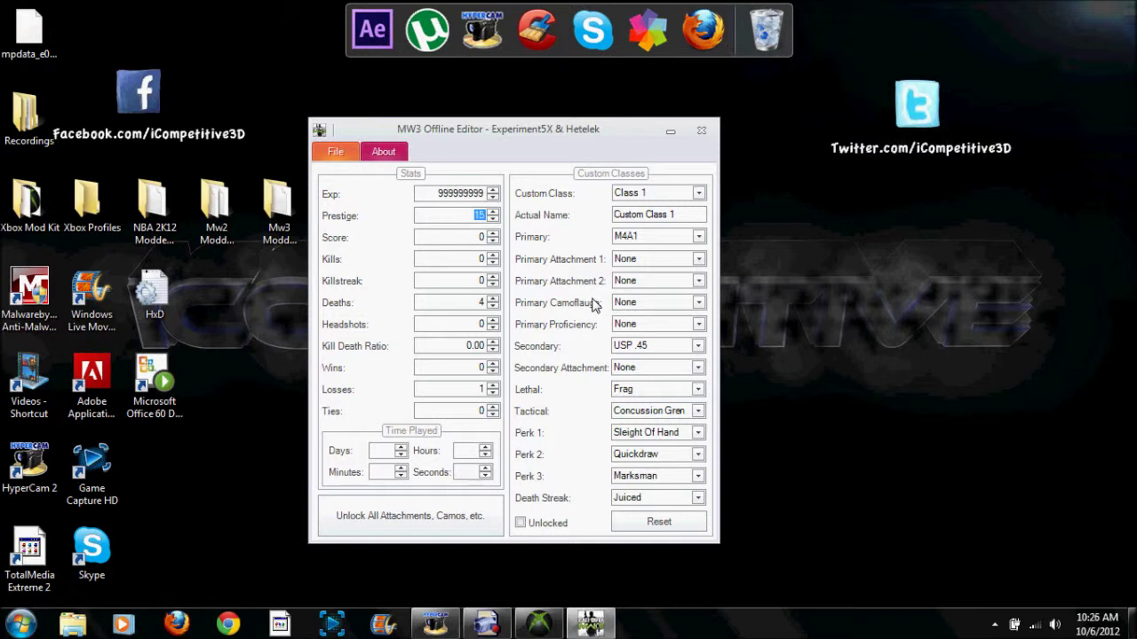
# Set Score to 638746283, Kills to 483276487, Killstreak to 273647862 and Deaths to 0
pyautogui.write('638746283')
pyautogui.press('Tab')
pyautogui.write('483276487')
pyautogui.press('Tab')
pyautogui.write('273647862')
pyautogui.press('Tab')
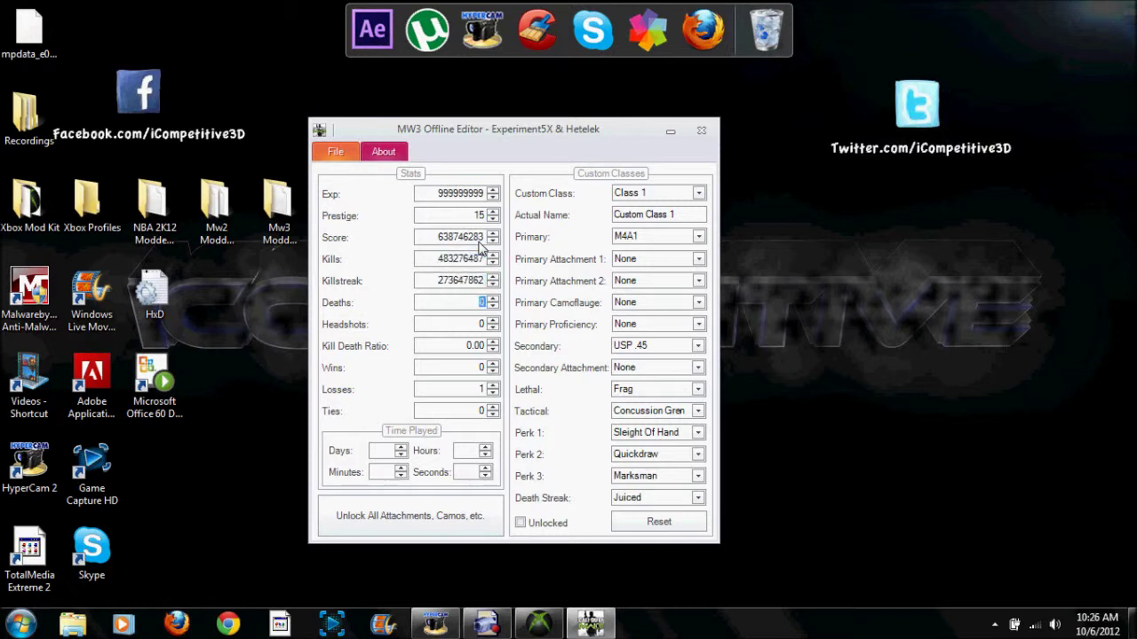
# Set Headshots to 392864273 and Kill Death Ratio to 1000
pyautogui.write('392864273')
pyautogui.press('Tab')
pyautogui.press('Tab')
pyautogui.doubleClick(469, 345)
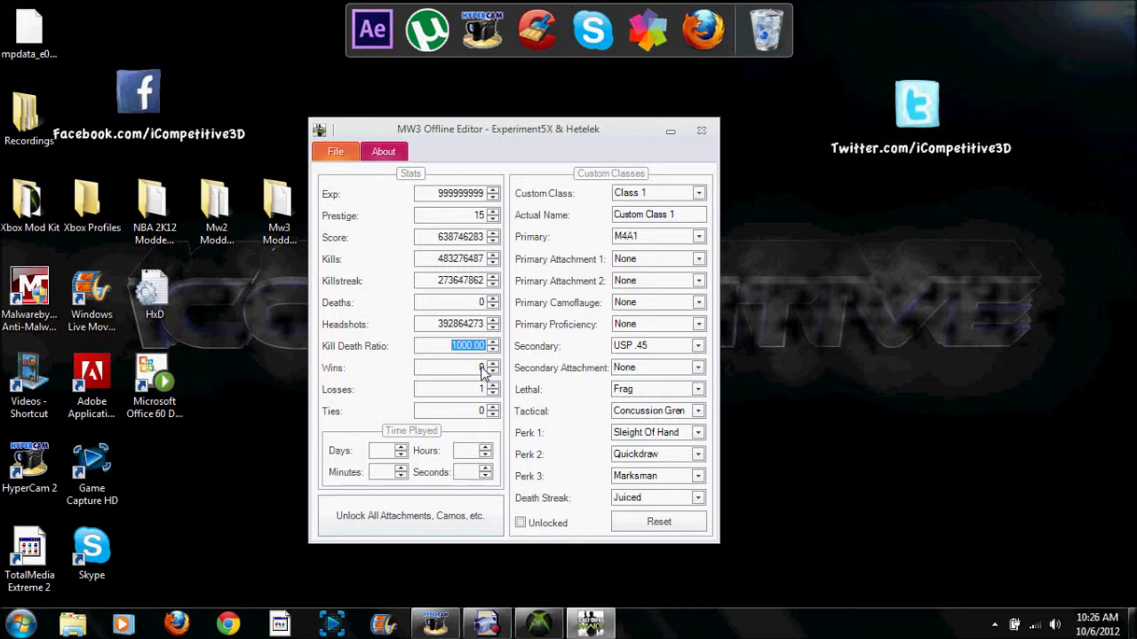
# Set Wins to 748389273, Losses to 0 and Ties to 749283748
pyautogui.doubleClick(483, 368)
pyautogui.write('89277')
pyautogui.press('Tab')
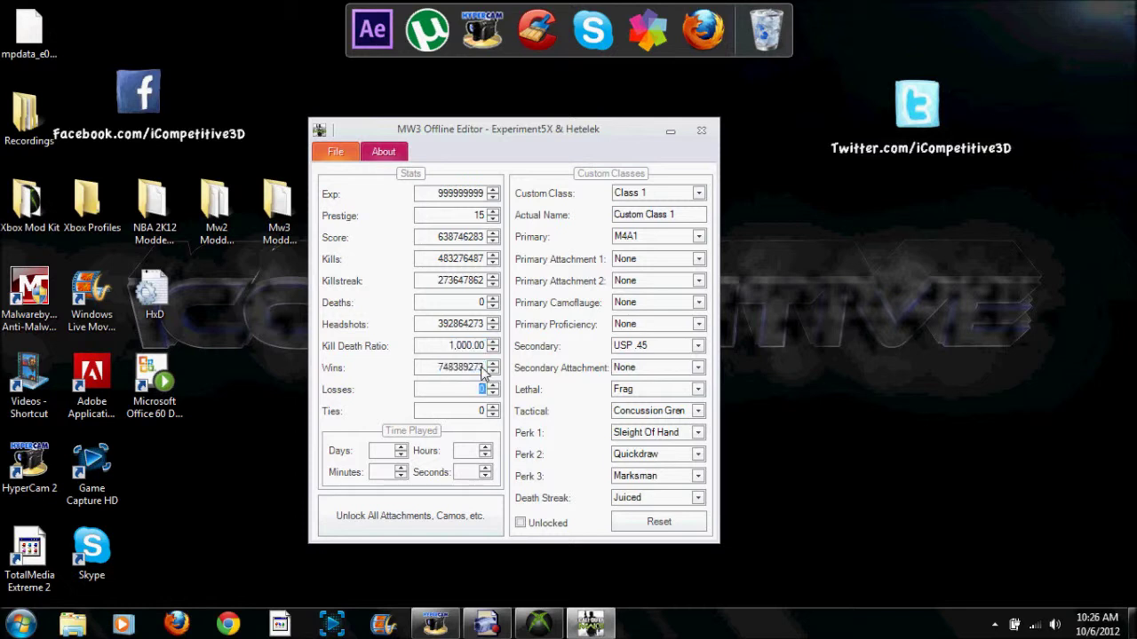
pyautogui.write('749283748')
# Set the time played to 1000 days, 10 hours, 100 minutes and 10 seconds
pyautogui.click(382, 455)
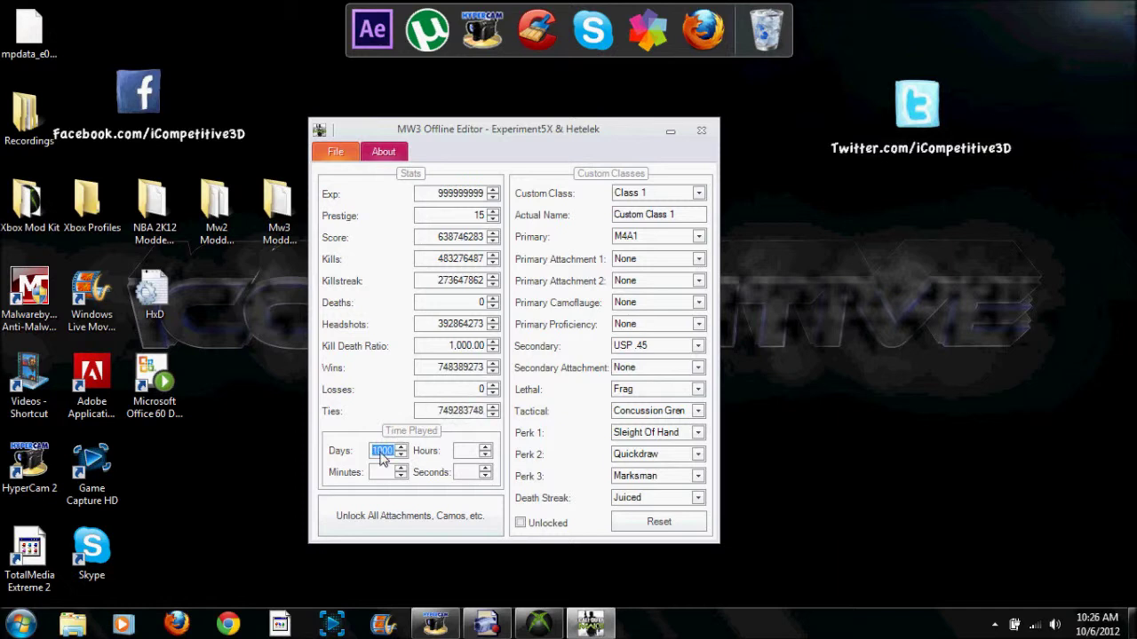
pyautogui.click(387, 473)
pyautogui.click(455, 453)
pyautogui.press('Tab')
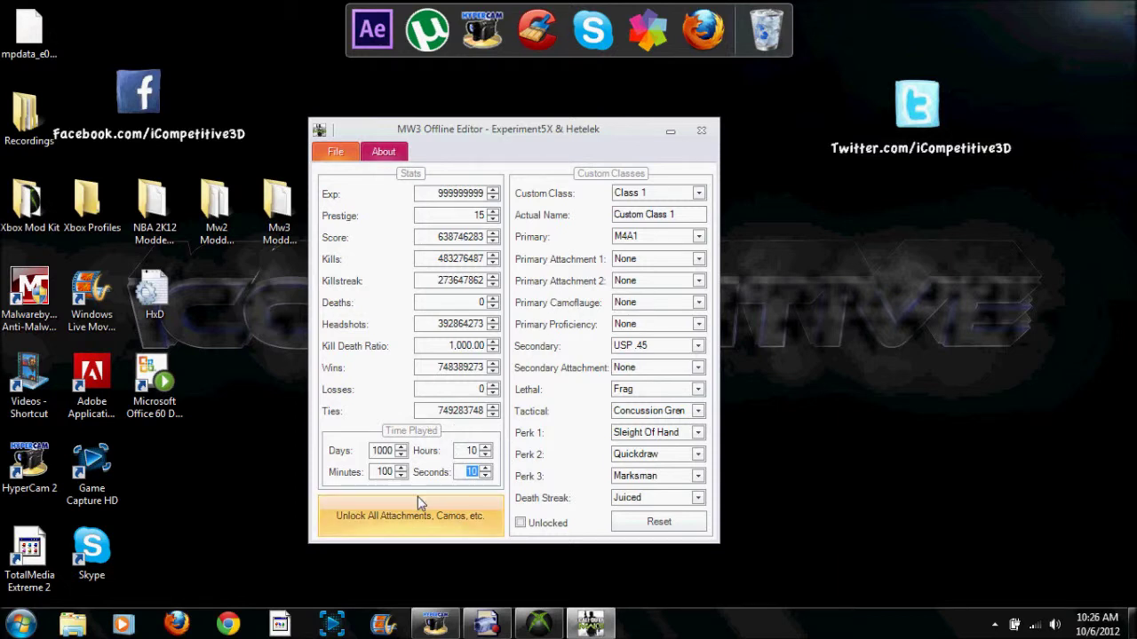
# Unlock all attachments and camos for the save and acknowledge the unlocking warning
pyautogui.click(398, 530)
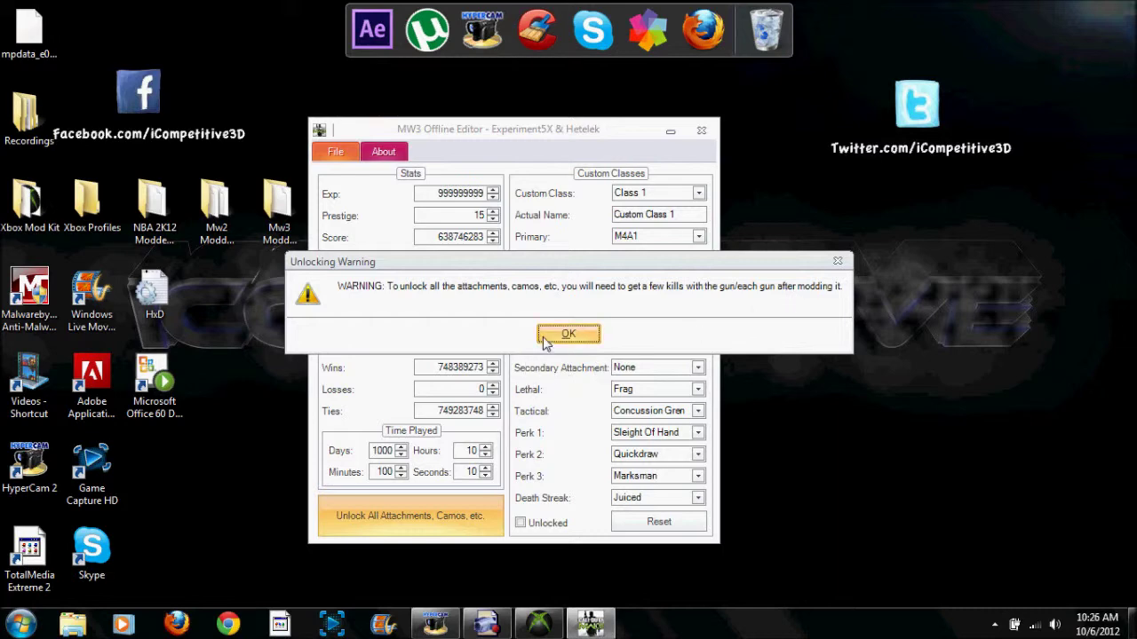
pyautogui.click(581, 334)
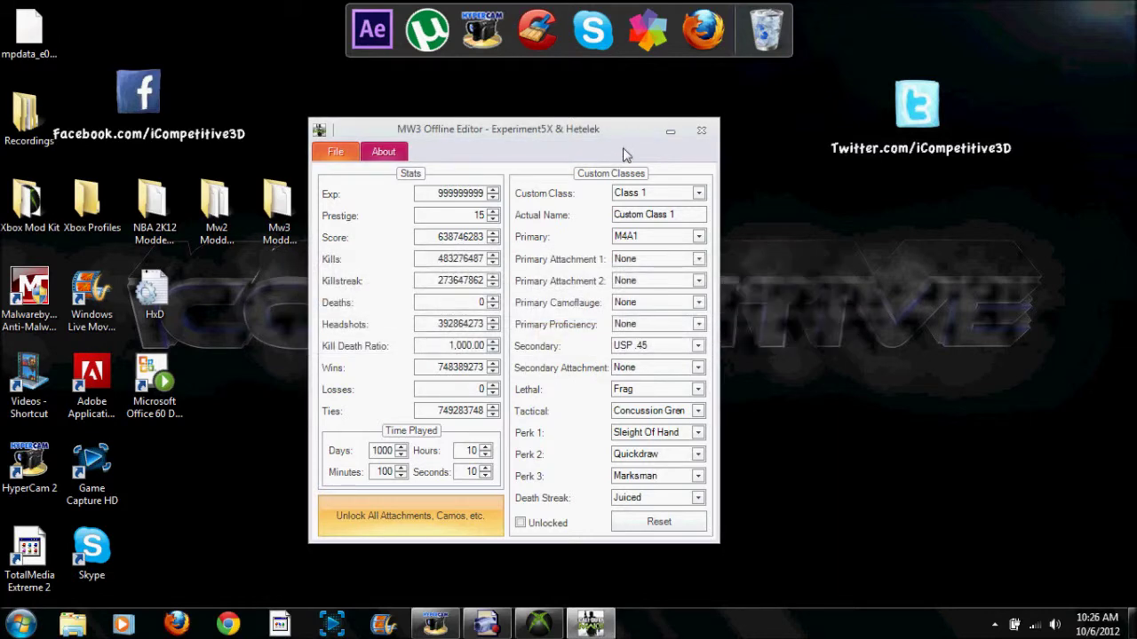
pyautogui.click(671, 131)
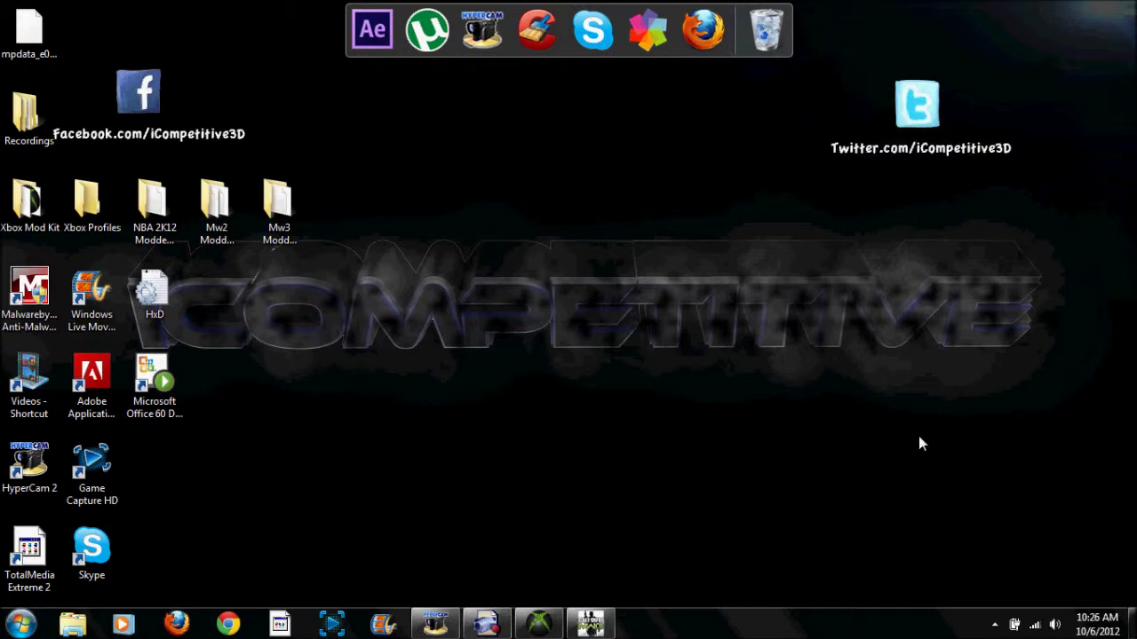
pyautogui.moveTo(1026, 432); pyautogui.dragTo(222, 261)
pyautogui.moveTo(1066, 435); pyautogui.dragTo(131, 234)
pyautogui.click(427, 311)
pyautogui.moveTo(573, 620)
pyautogui.click(588, 621)
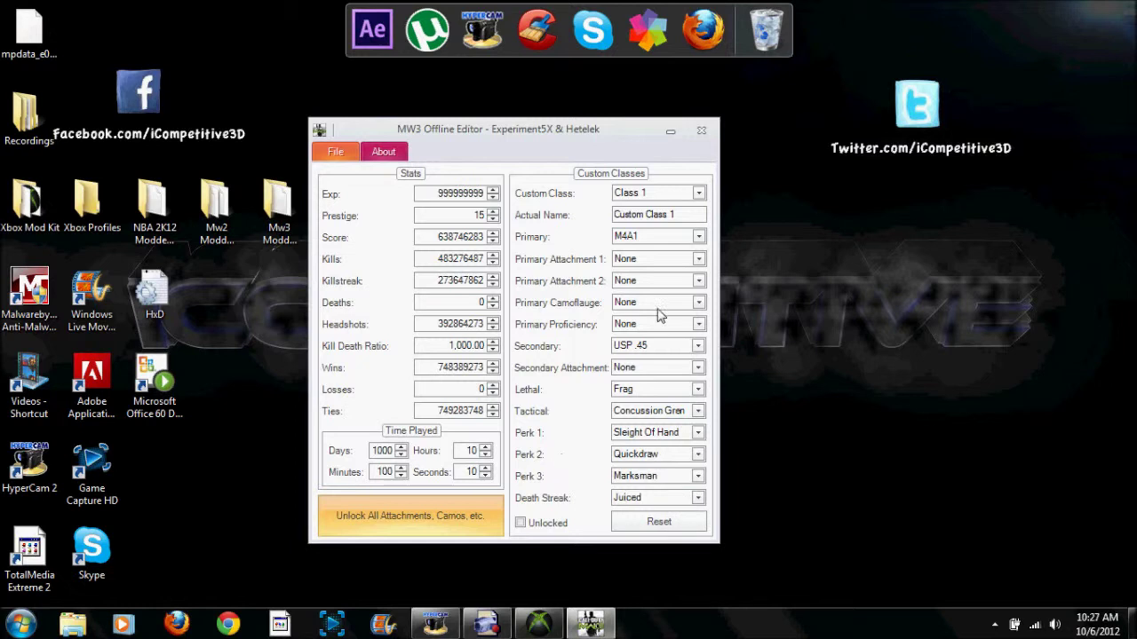
# Select custom class Class 2 and mark it as unlocked
pyautogui.click(700, 194)
pyautogui.click(635, 219)
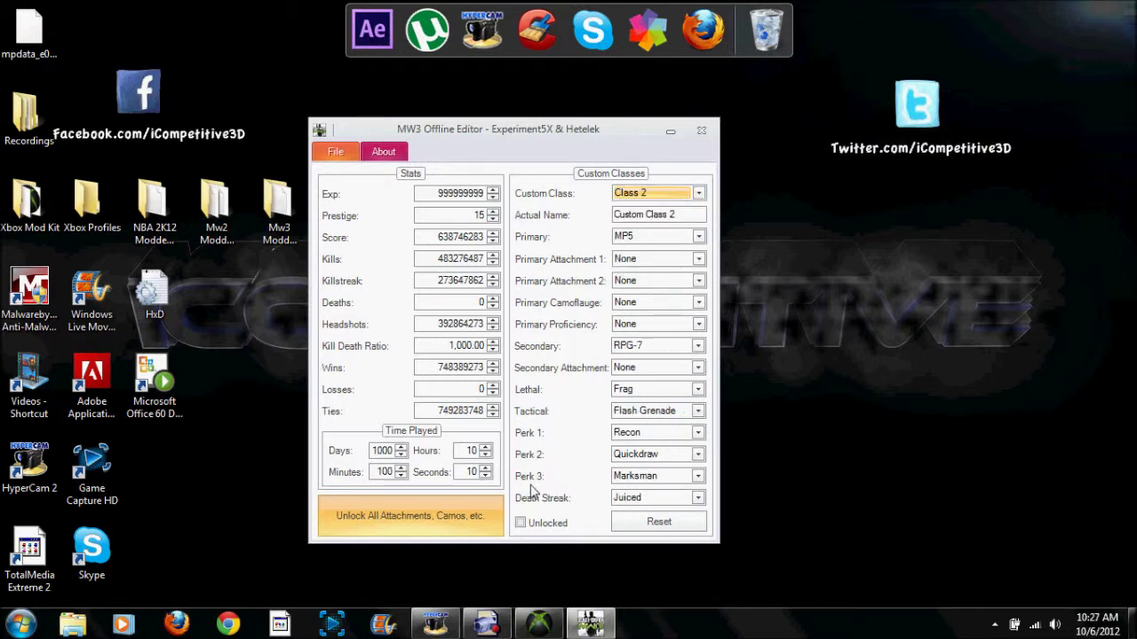
pyautogui.click(522, 524)
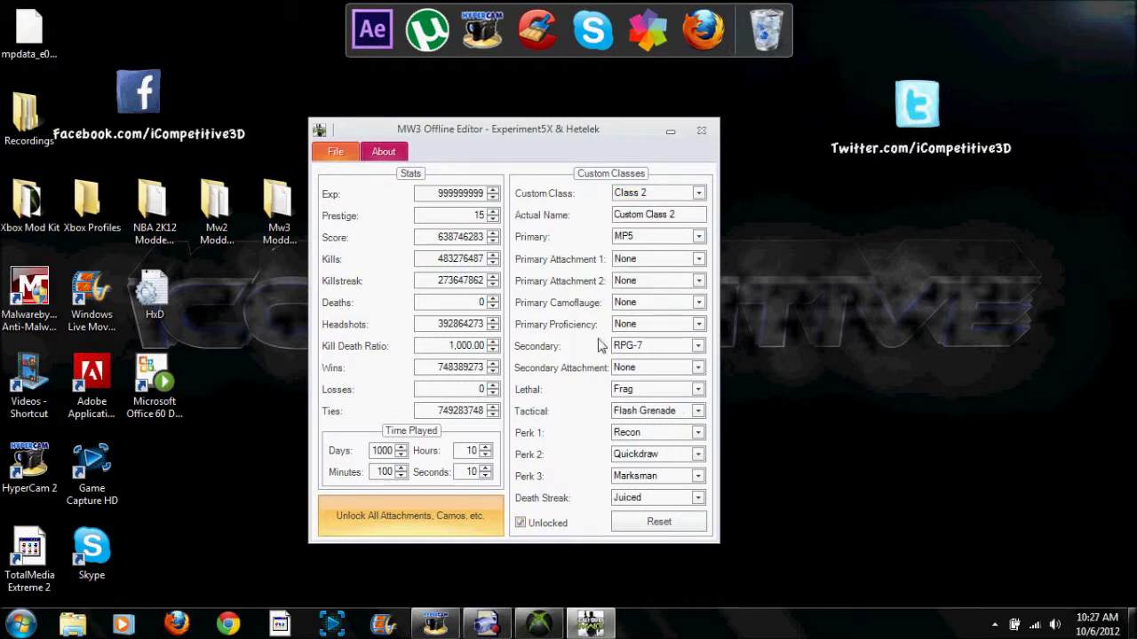
# Set up custom class Class 10 with RPG-7 as primary and Extended Mag as primary attachment 1, and mark it as unlocked
pyautogui.click(682, 194)
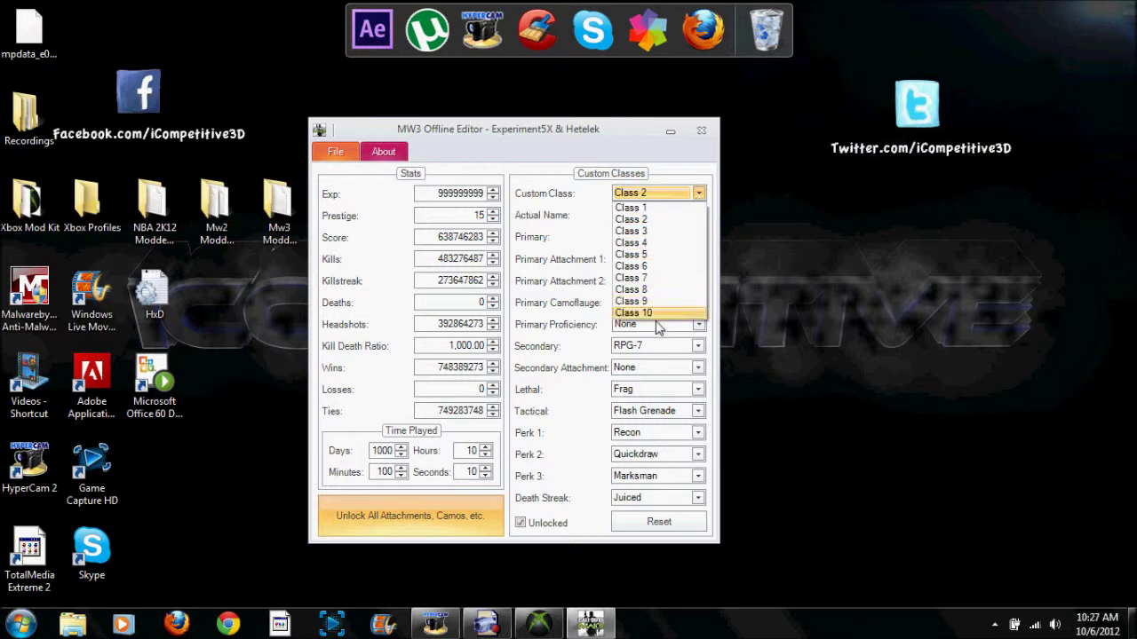
pyautogui.click(662, 313)
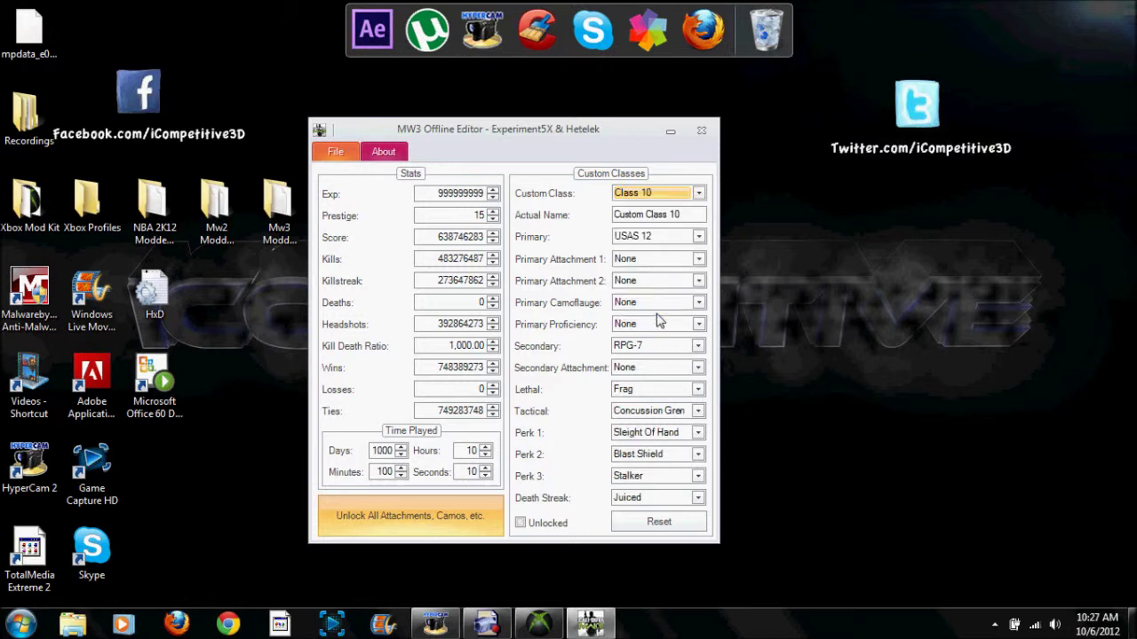
pyautogui.click(697, 237)
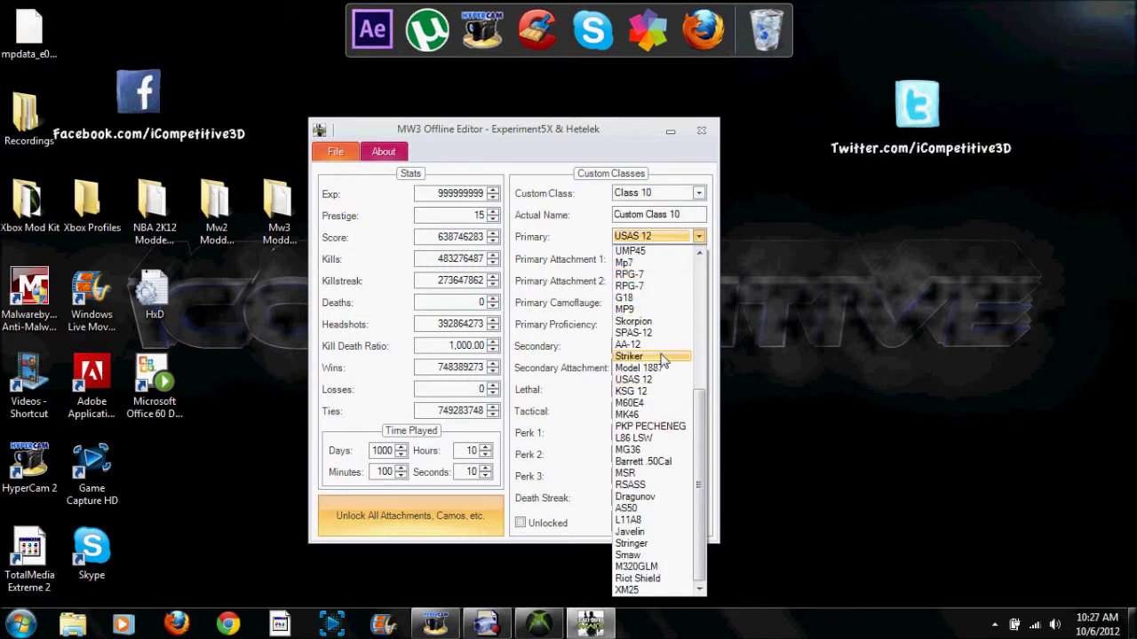
pyautogui.click(655, 286)
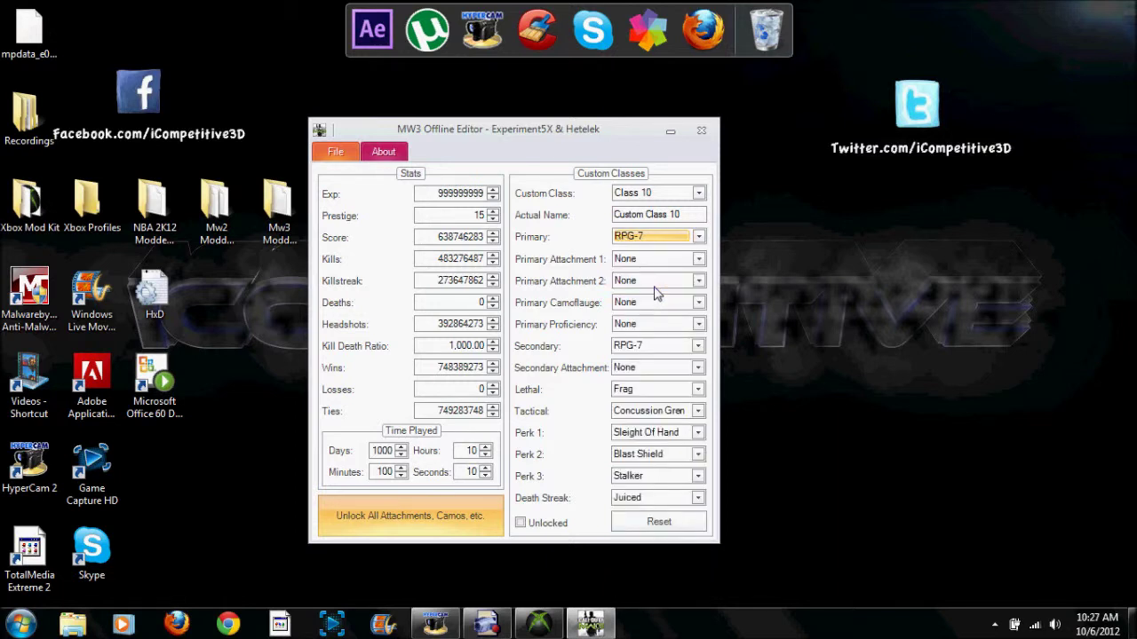
pyautogui.click(699, 260)
pyautogui.click(666, 358)
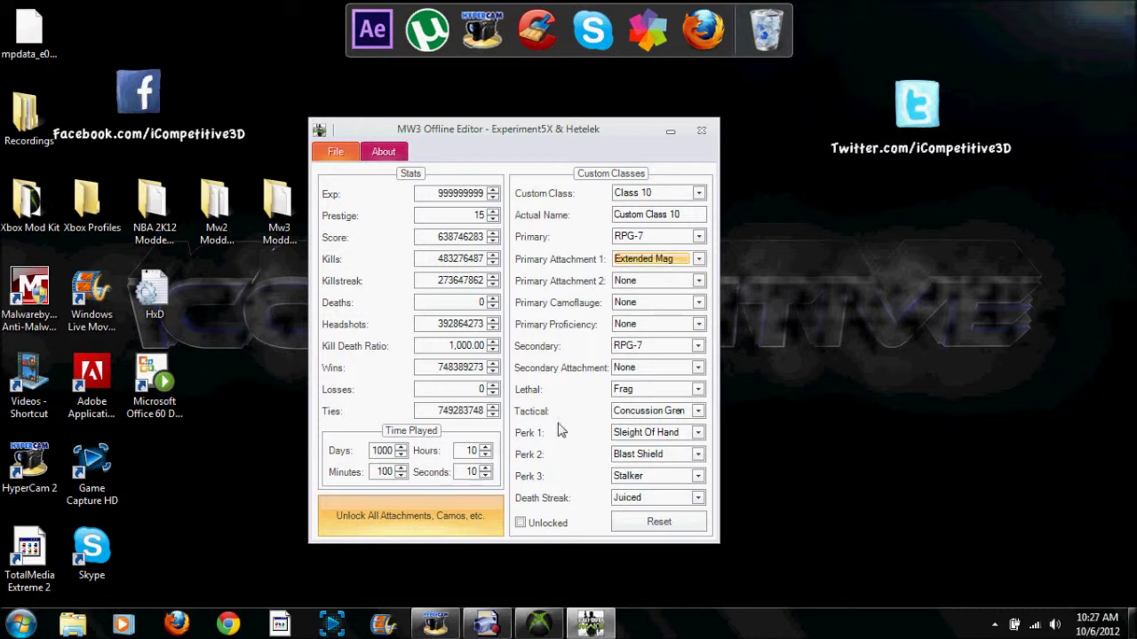
pyautogui.click(524, 524)
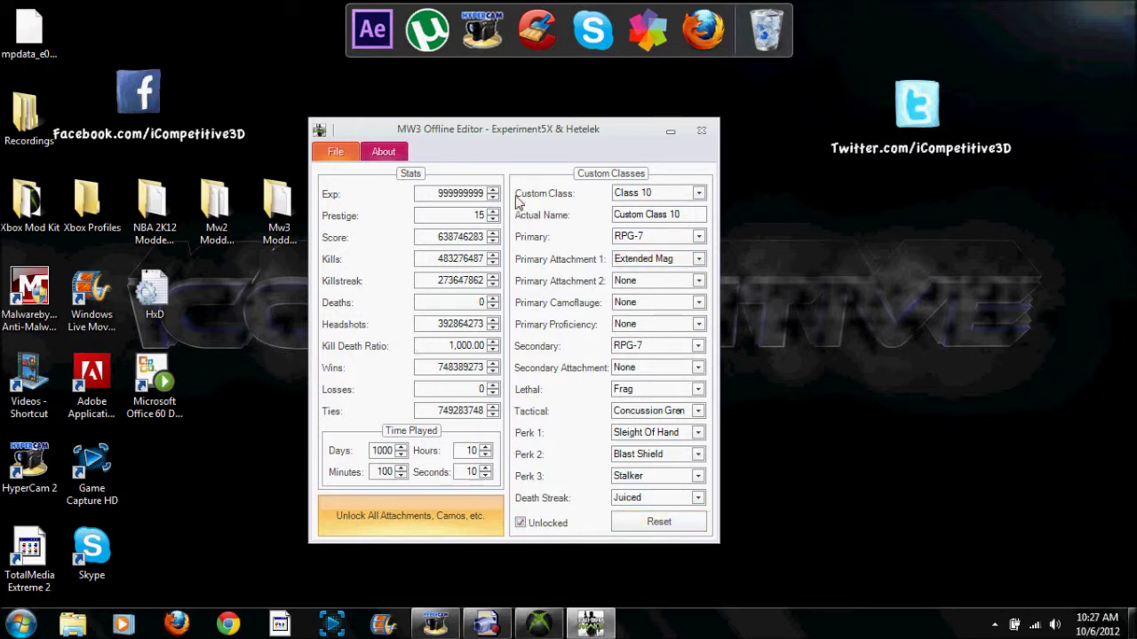
# Save the edited mpdata file, acknowledge the save notice and close the MW3 Offline Editor
pyautogui.click(360, 518)
pyautogui.click(336, 152)
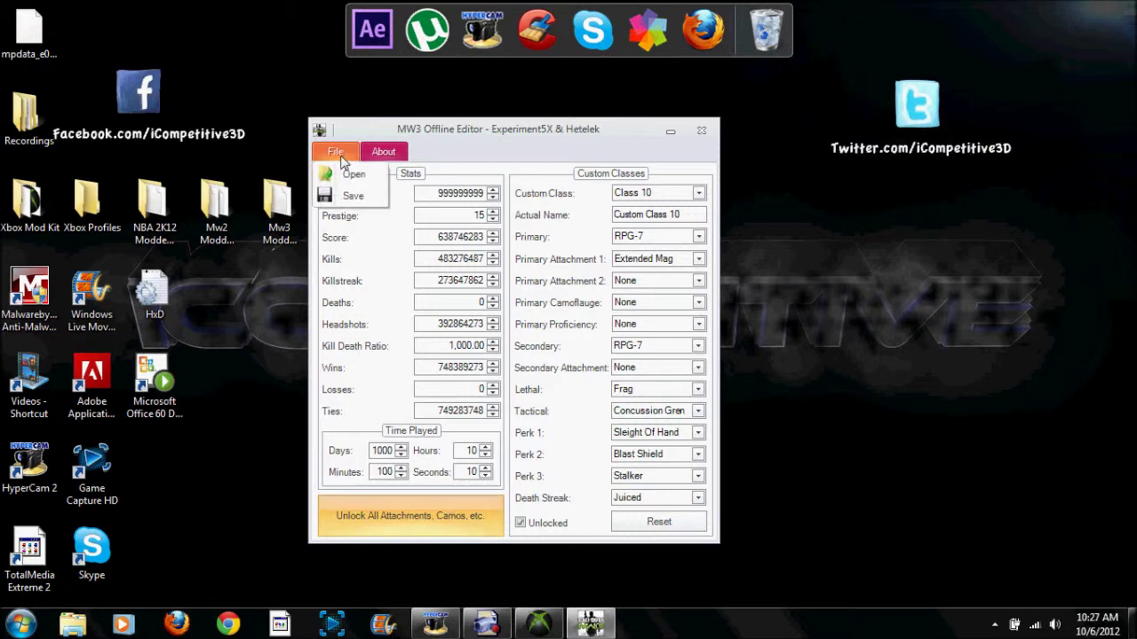
pyautogui.click(345, 194)
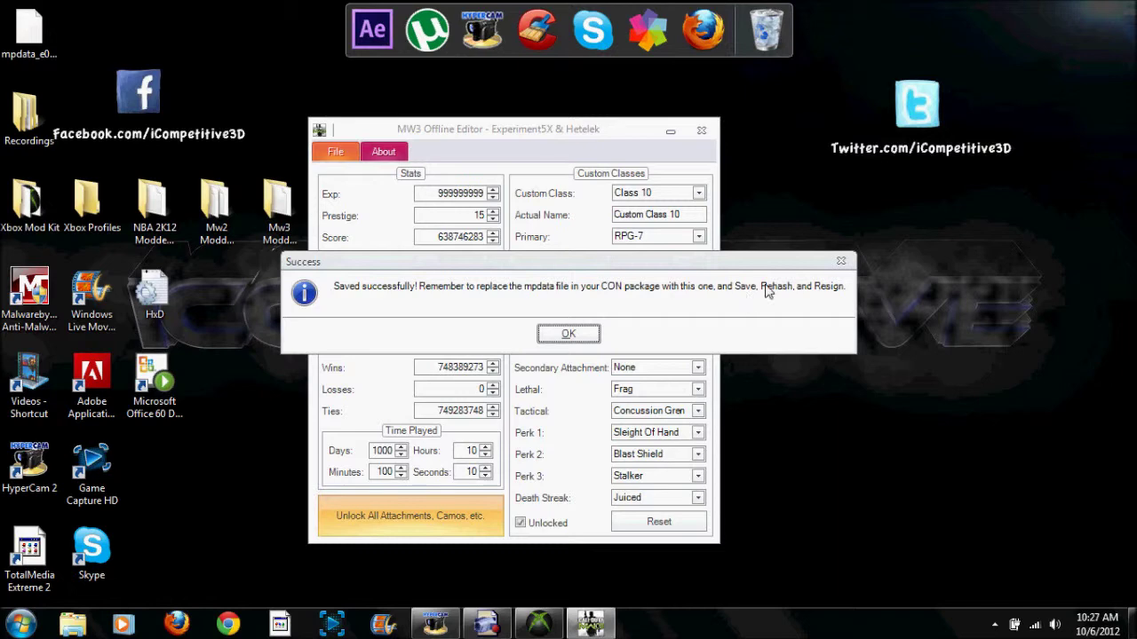
pyautogui.click(556, 333)
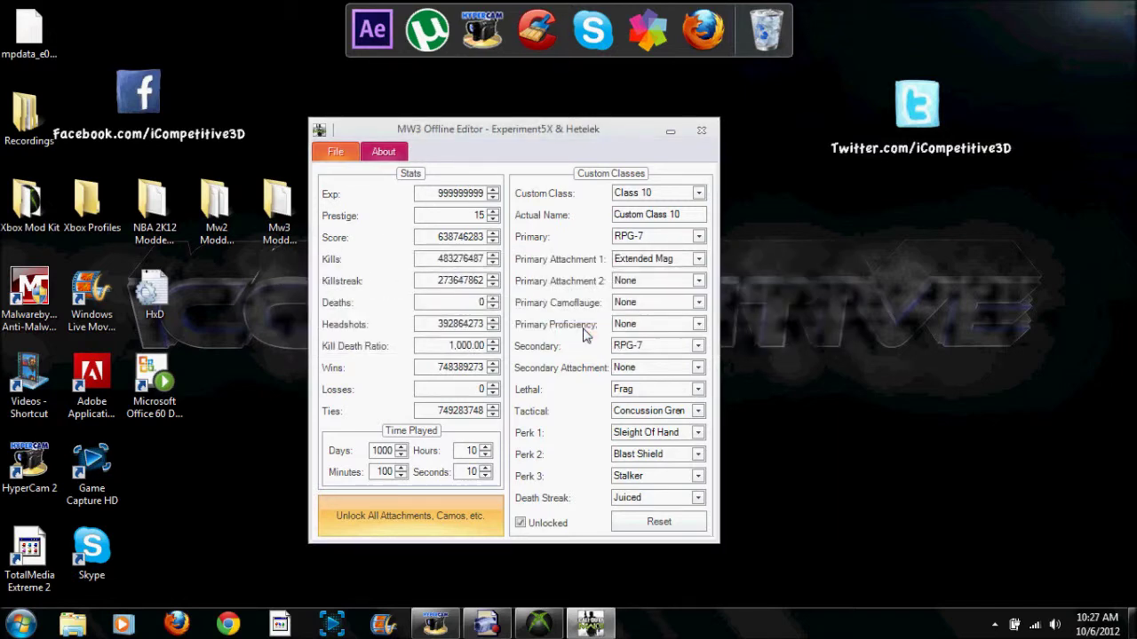
pyautogui.click(693, 135)
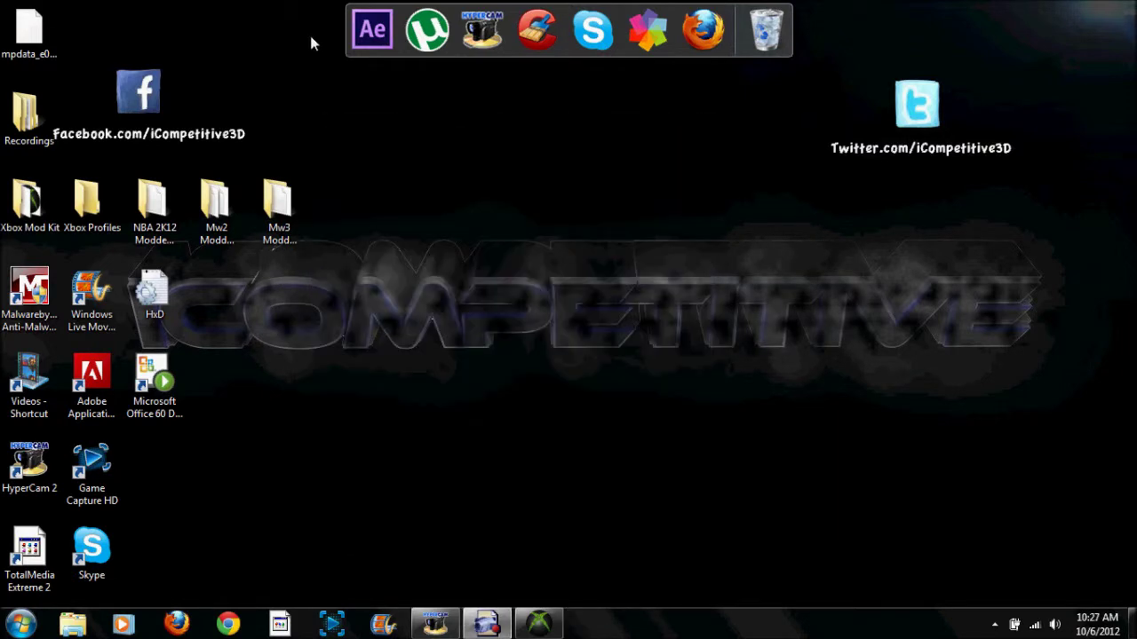
# Switch to Horizon and replace the mpdata entry in the Modern Warfare 3 package with the edited mpdata file from the Desktop
pyautogui.moveTo(601, 229); pyautogui.dragTo(597, 311)
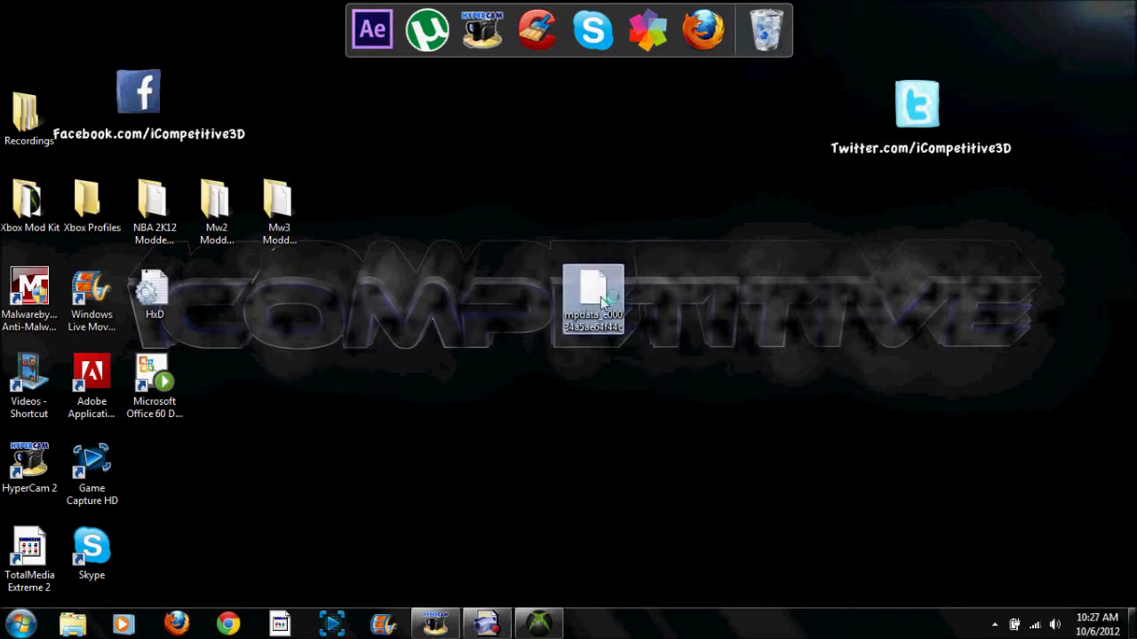
pyautogui.click(539, 624)
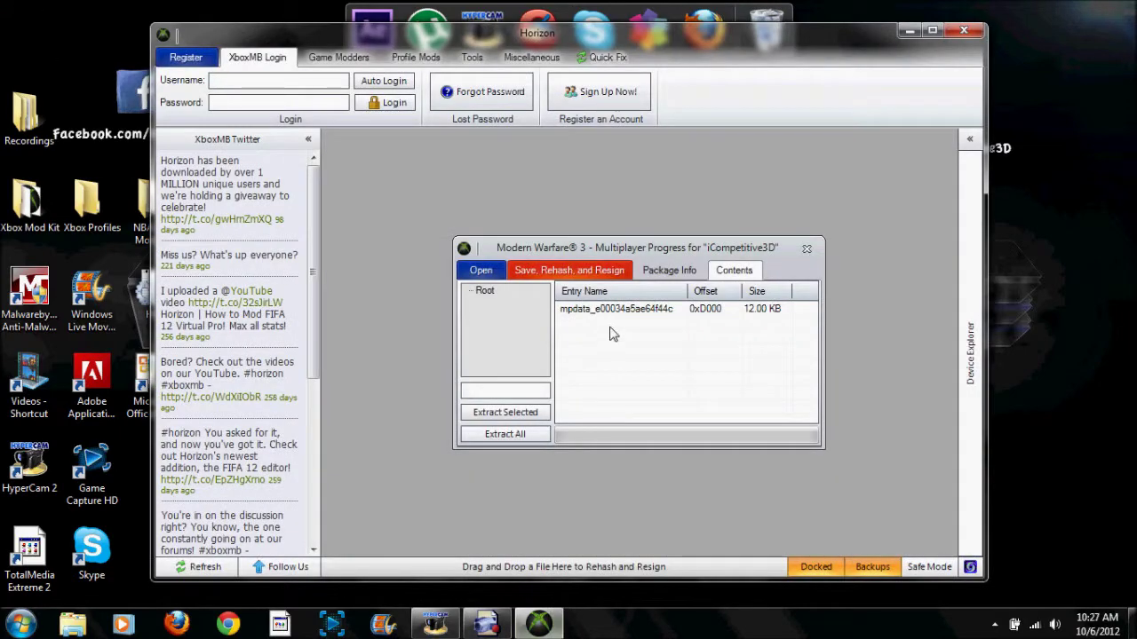
pyautogui.click(610, 311)
pyautogui.rightClick(610, 317)
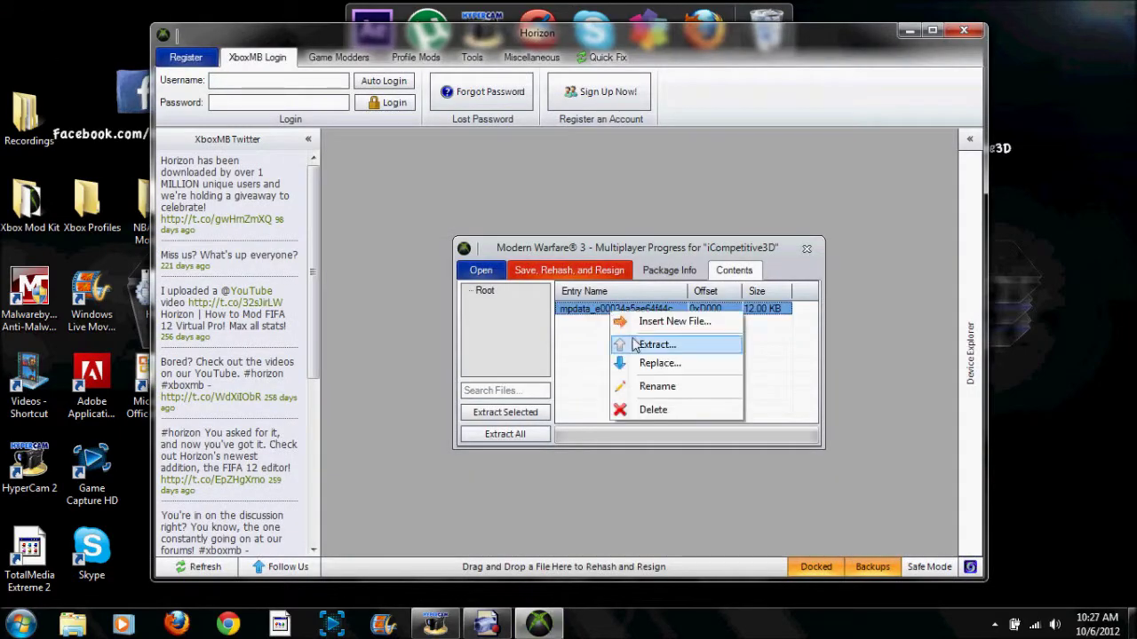
pyautogui.click(648, 366)
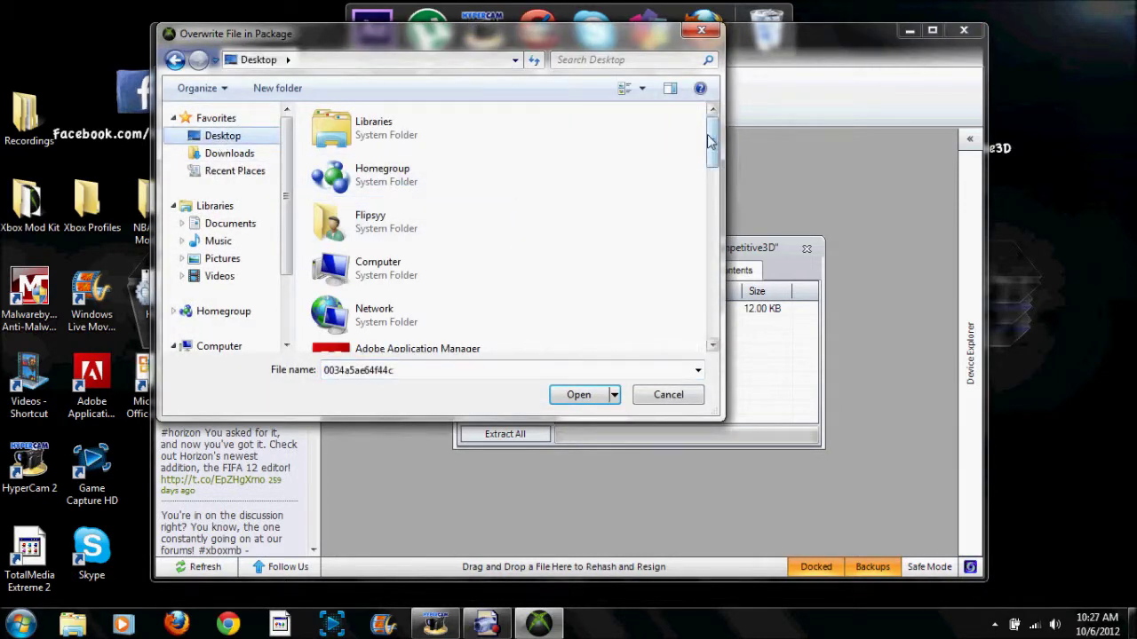
pyautogui.moveTo(712, 141); pyautogui.dragTo(712, 284)
pyautogui.click(439, 300)
pyautogui.click(568, 394)
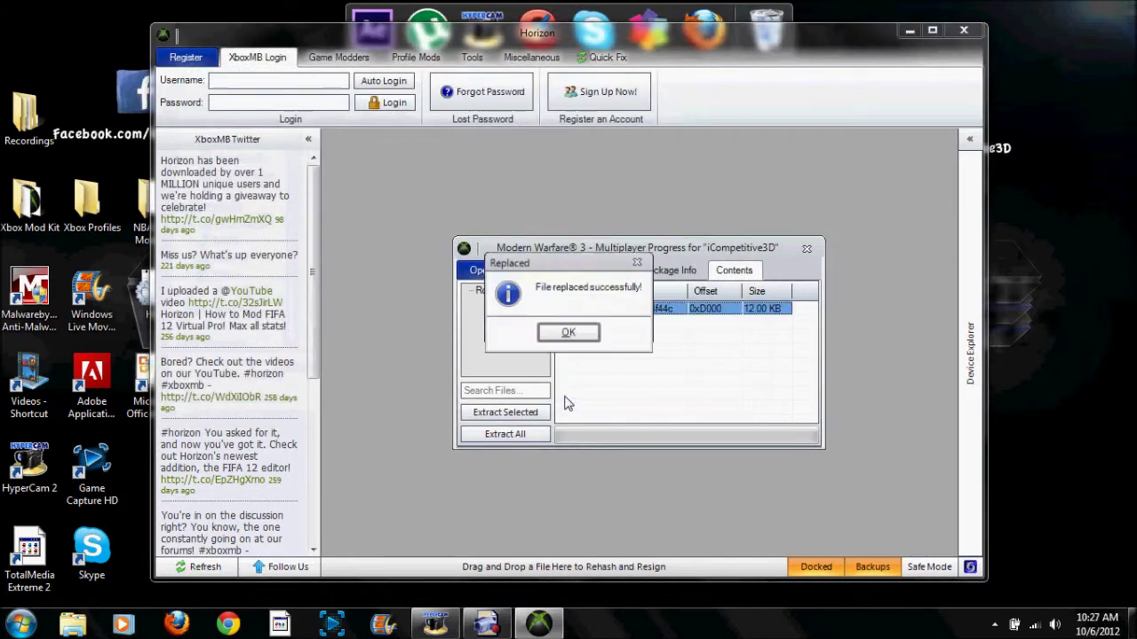
pyautogui.click(572, 332)
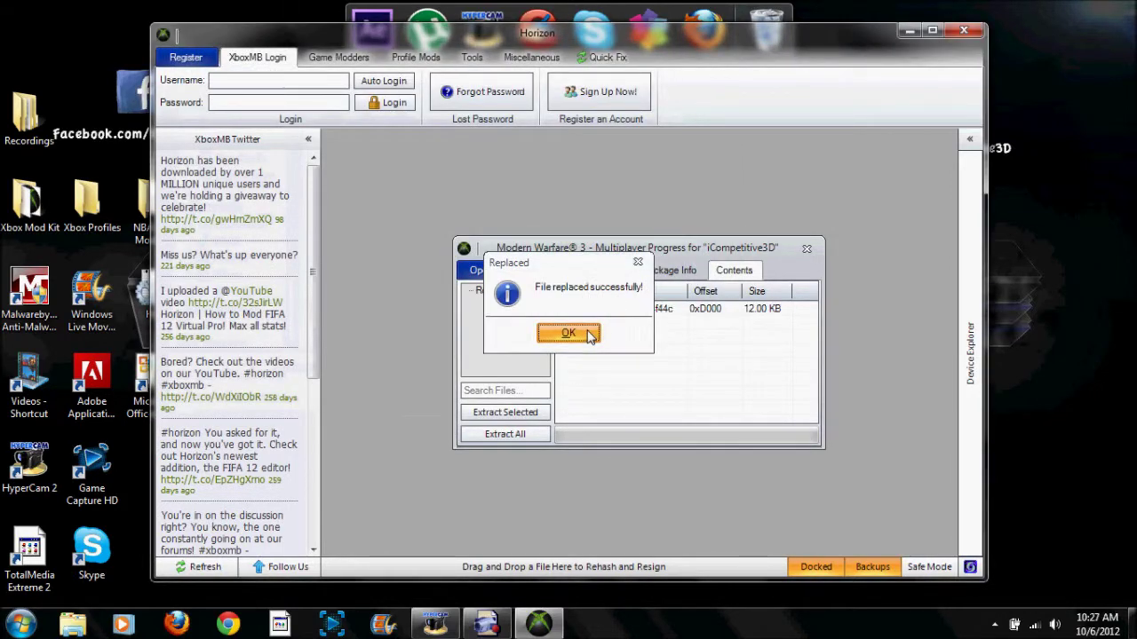
# Save, rehash and resign the Modern Warfare 3 package to the device, and close Horizon
pyautogui.click(664, 280)
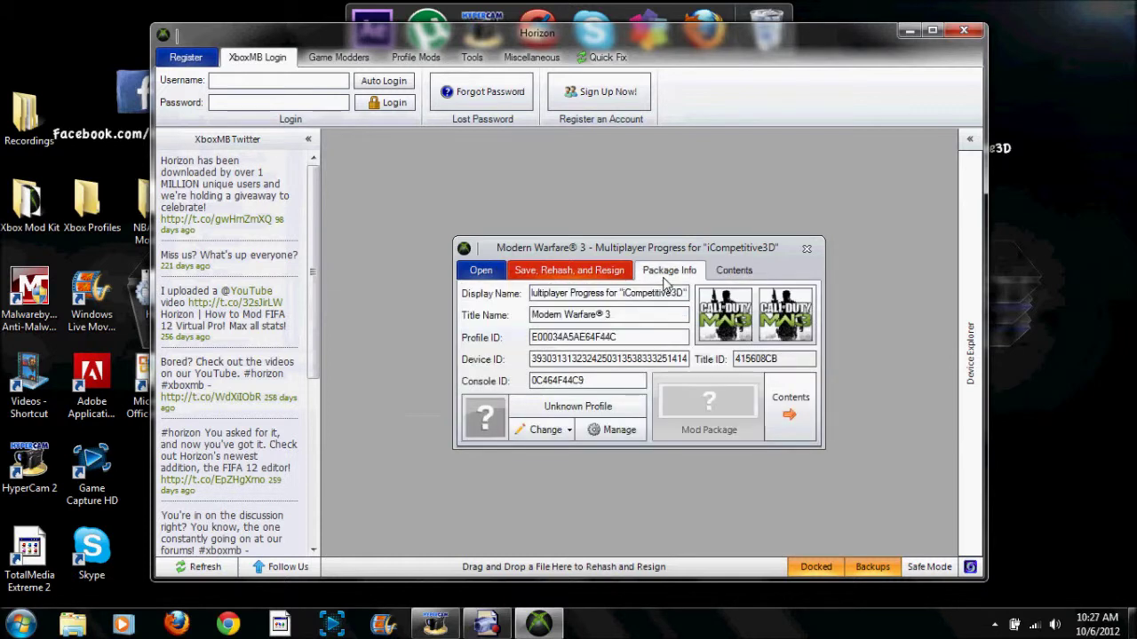
pyautogui.click(609, 270)
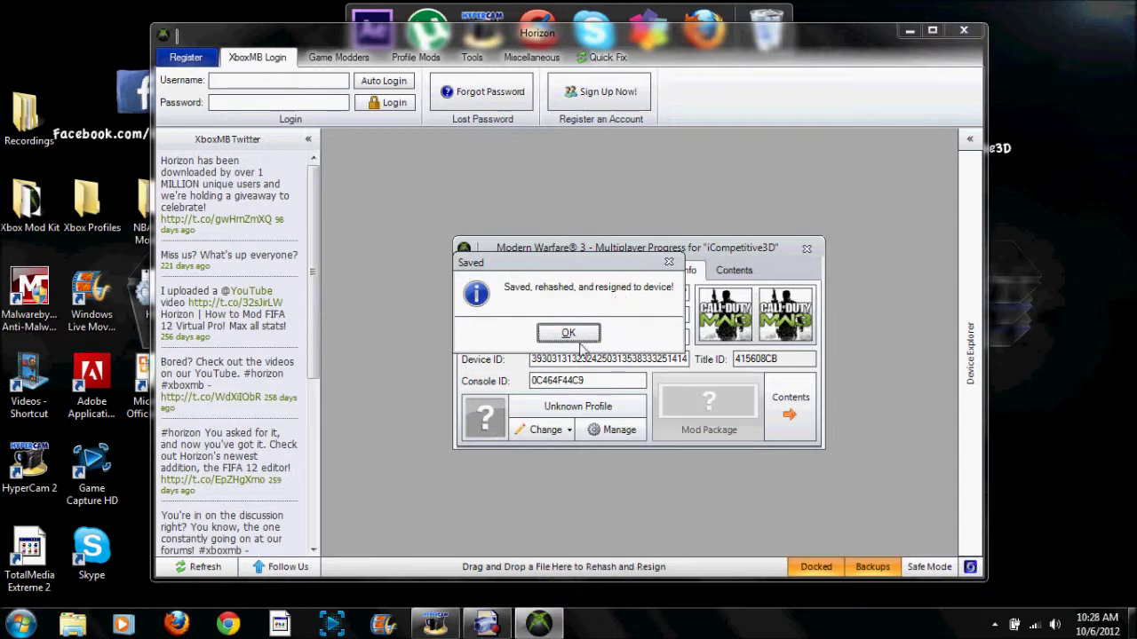
pyautogui.click(575, 334)
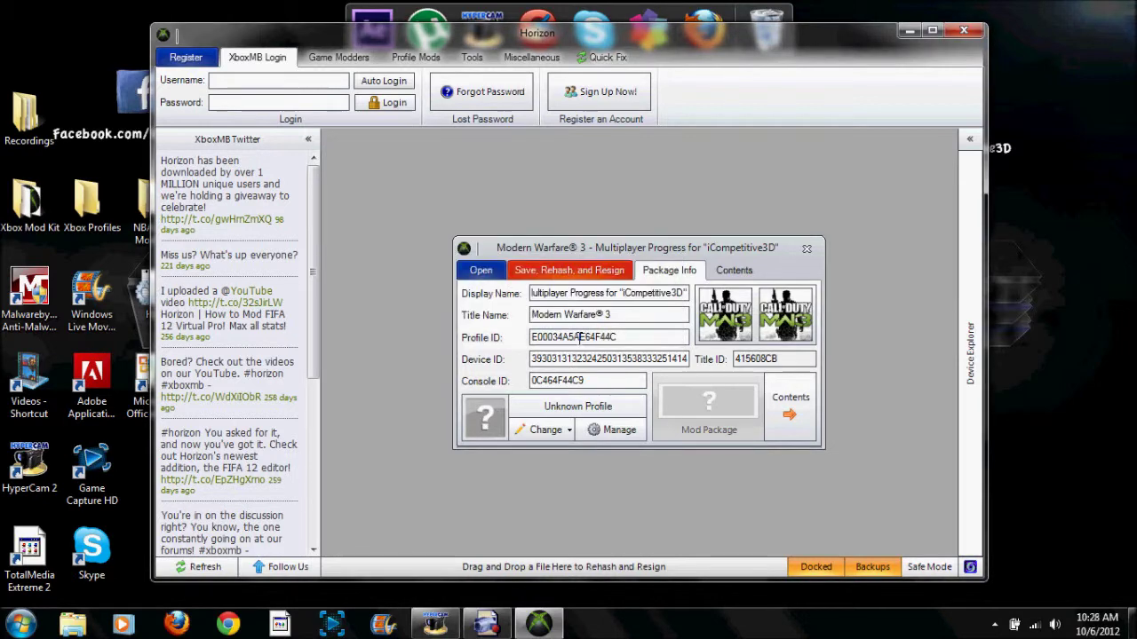
pyautogui.click(963, 30)
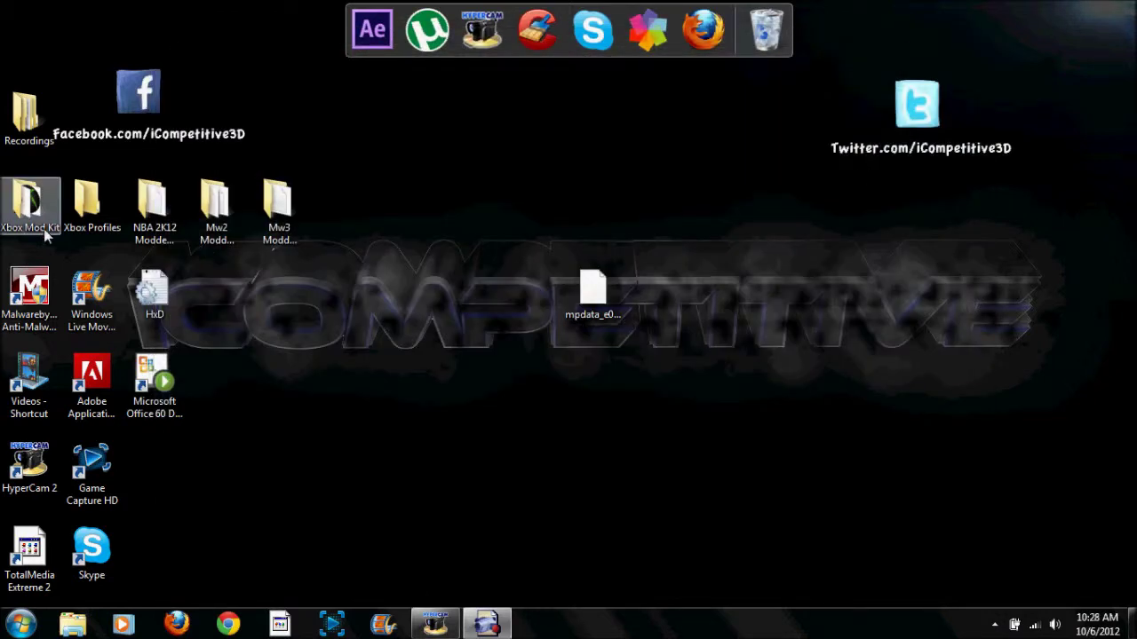
pyautogui.doubleClick(31, 203)
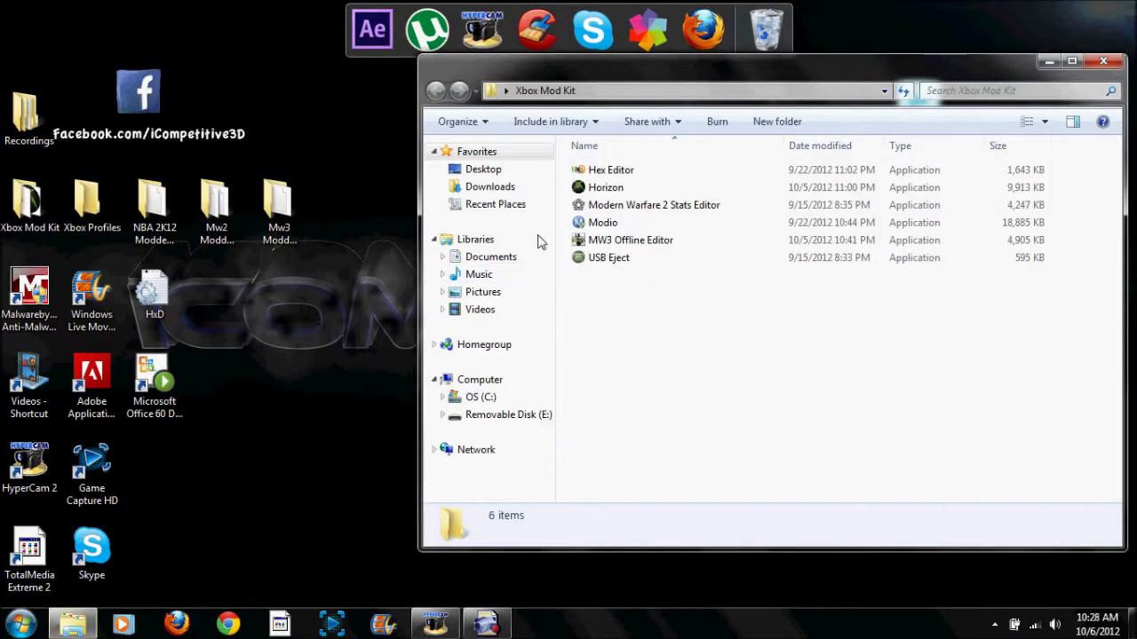
pyautogui.doubleClick(602, 187)
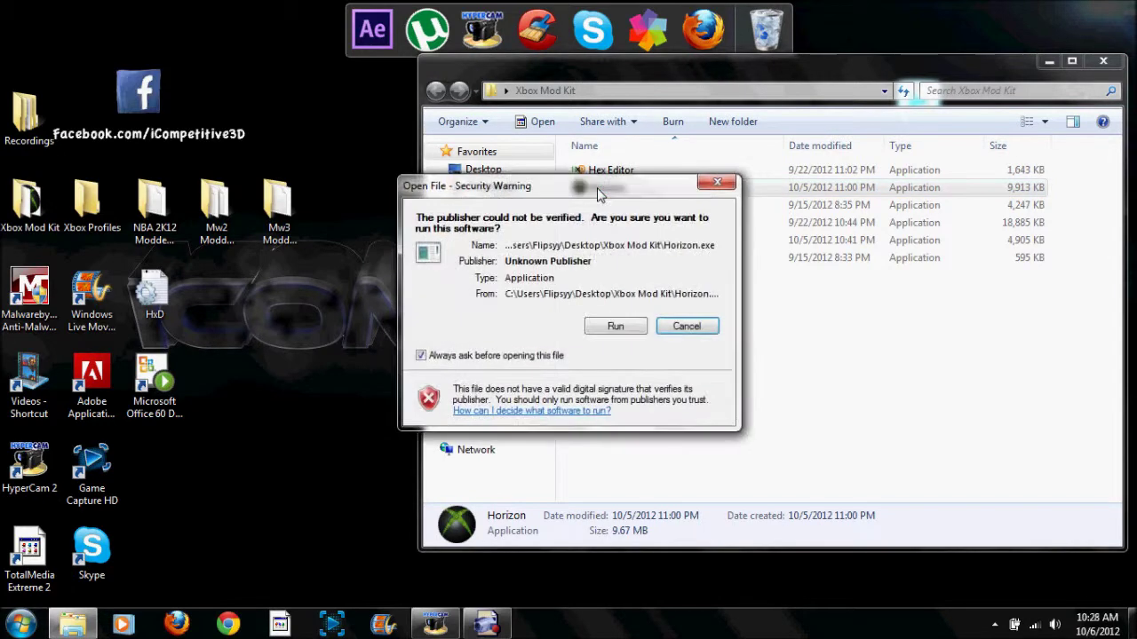
pyautogui.click(615, 327)
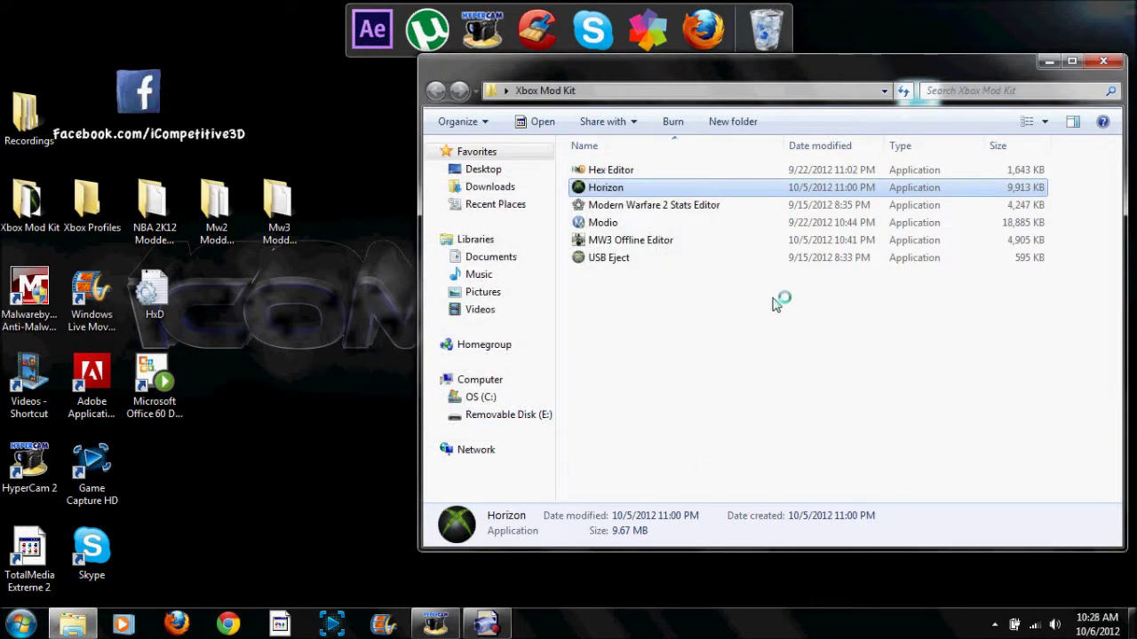
pyautogui.click(1103, 61)
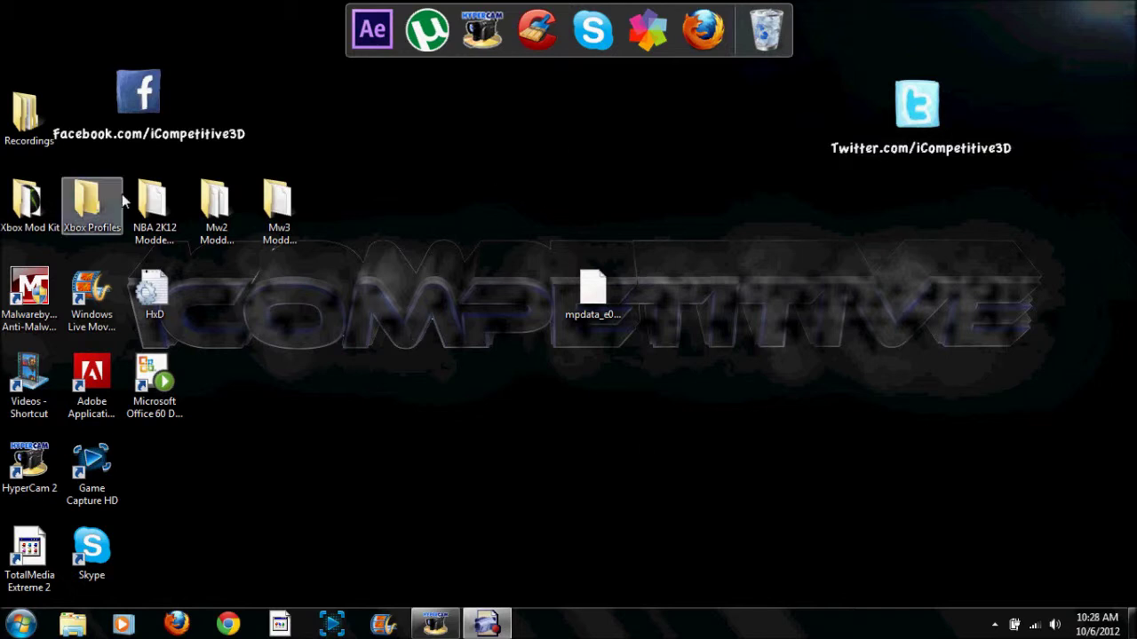
pyautogui.doubleClick(36, 207)
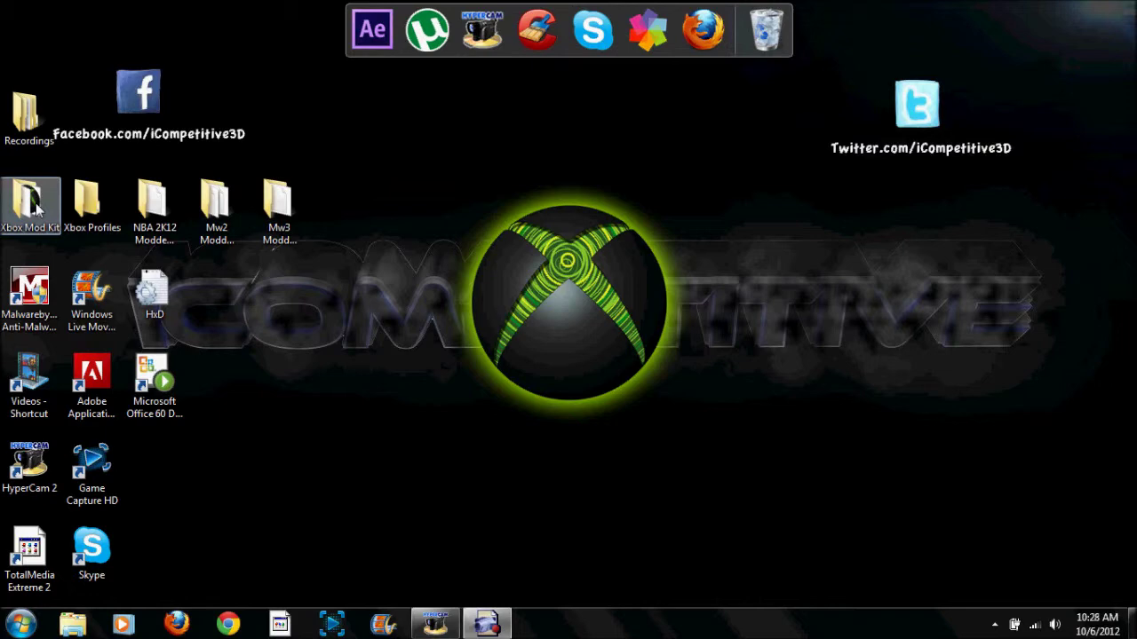
pyautogui.doubleClick(30, 202)
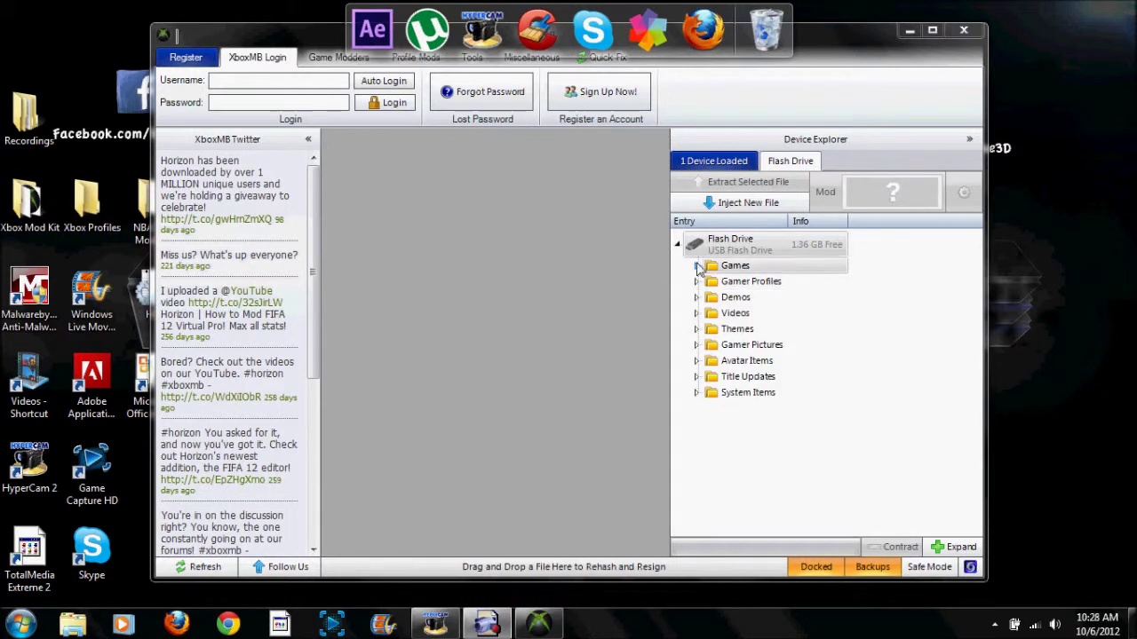
pyautogui.click(964, 30)
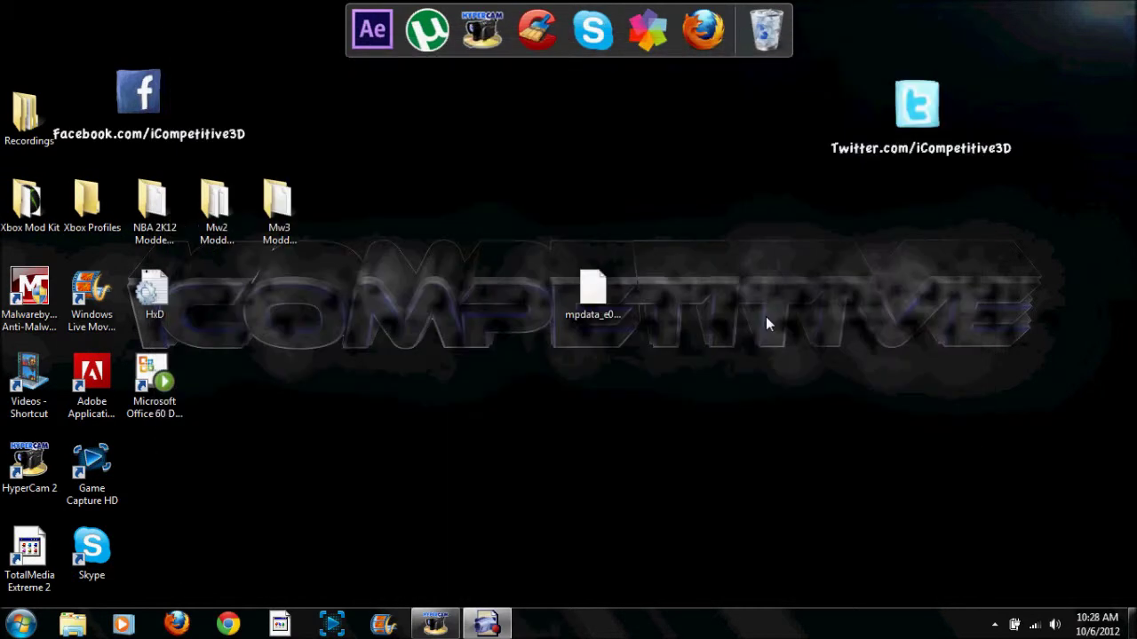
# Move the mpdata file to the free area above the Mw3 folder on the desktop and switch to the Capture Module
pyautogui.moveTo(594, 297); pyautogui.dragTo(348, 135)
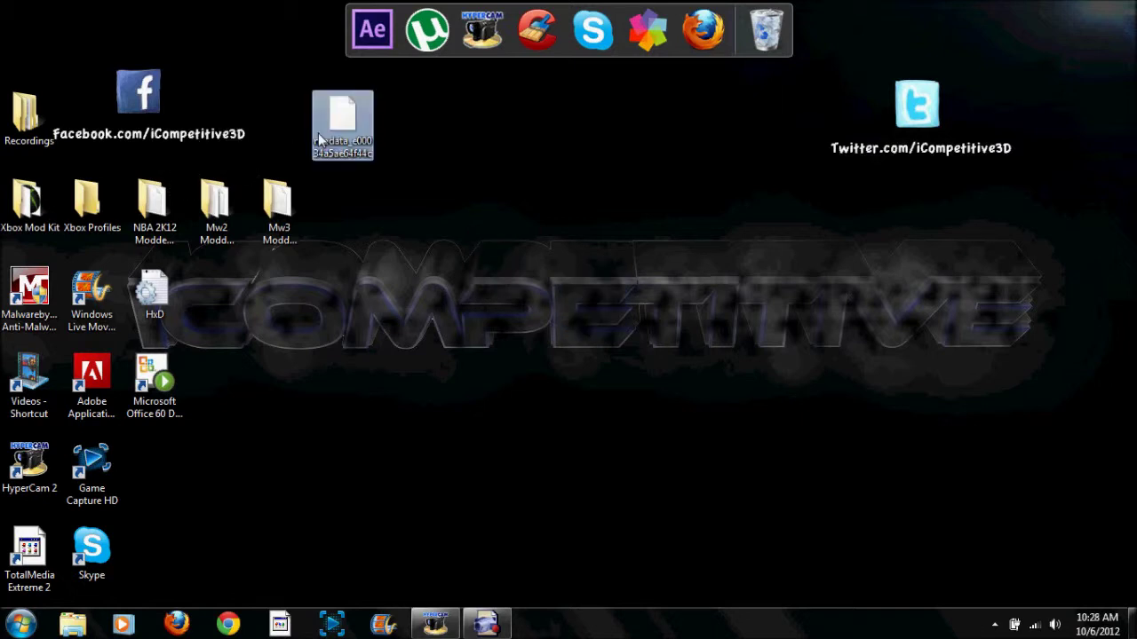
pyautogui.click(445, 339)
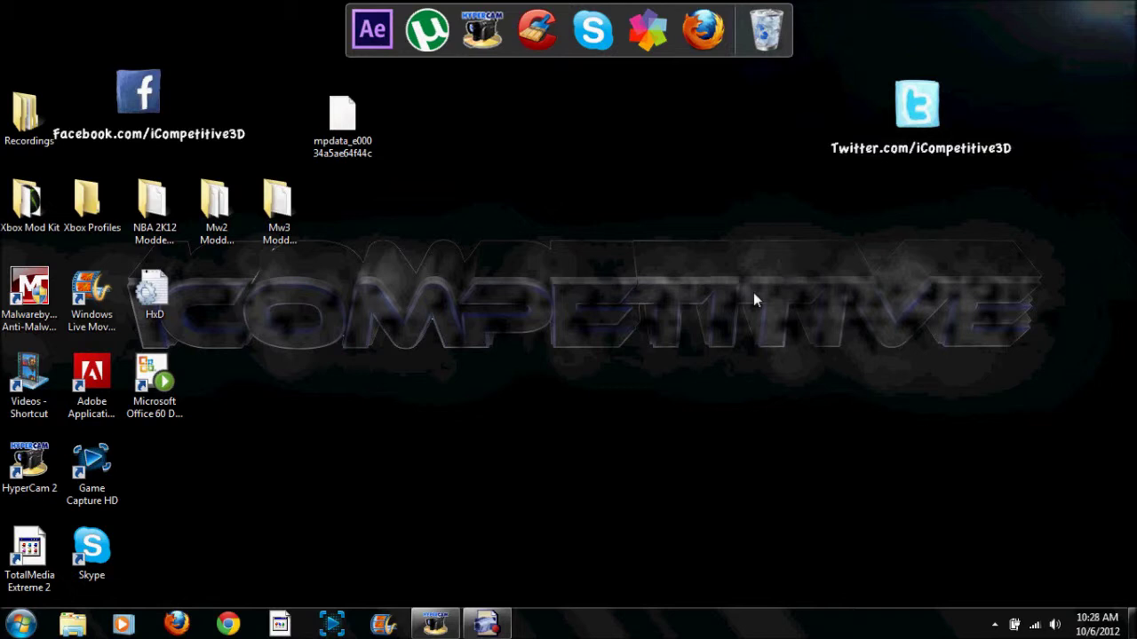
pyautogui.click(501, 623)
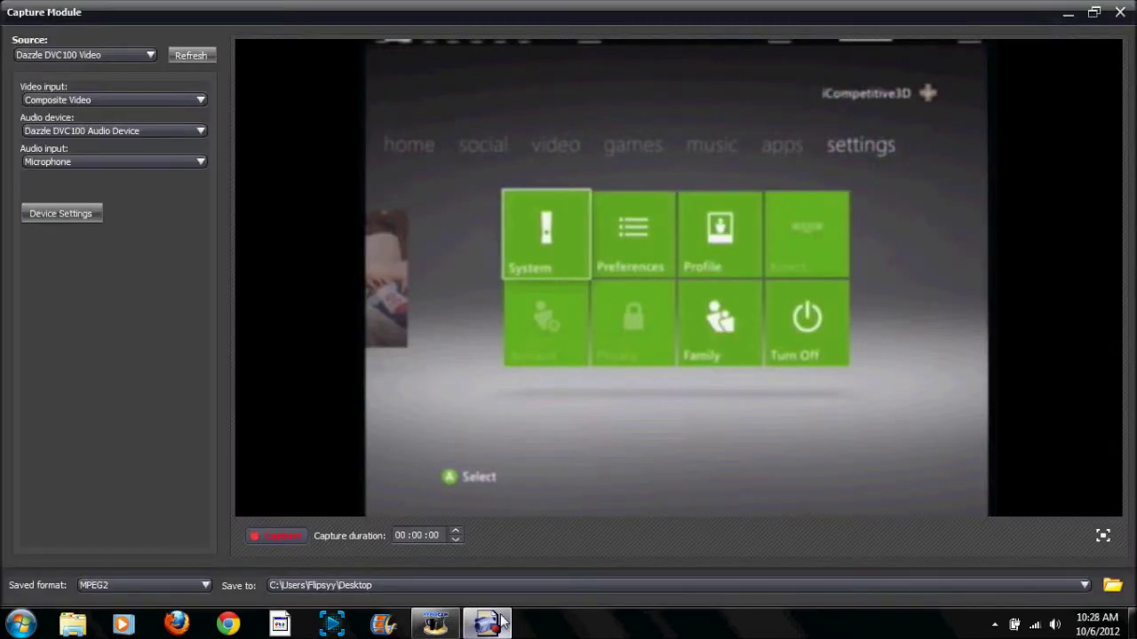